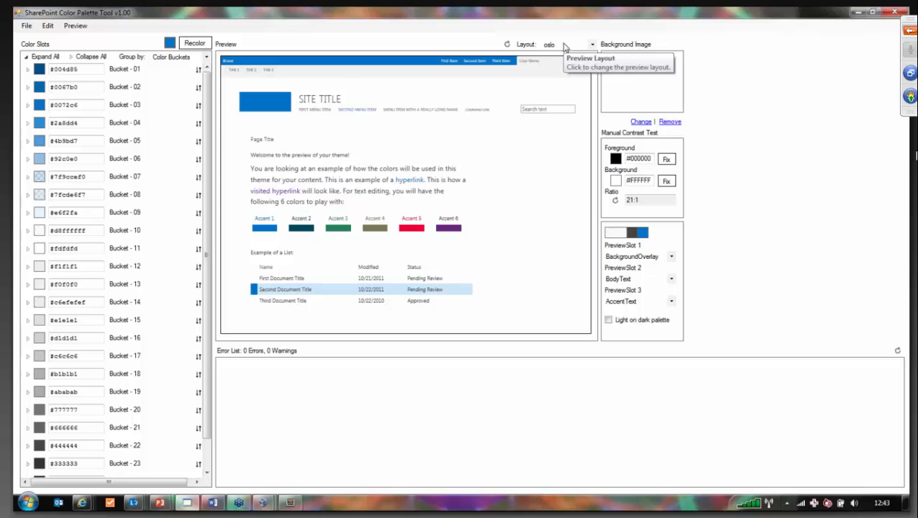
- Compare the oslo and seattle layouts in the theme preview
click(591, 45)
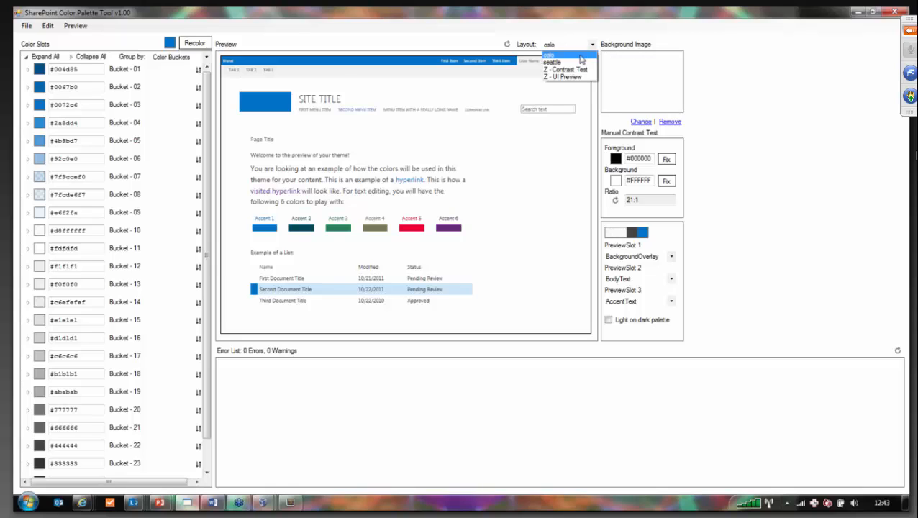
click(576, 62)
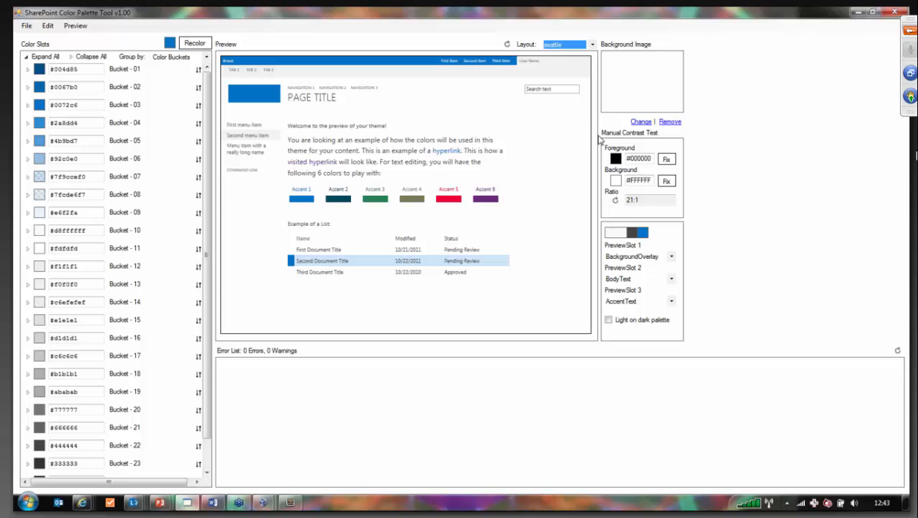
click(581, 46)
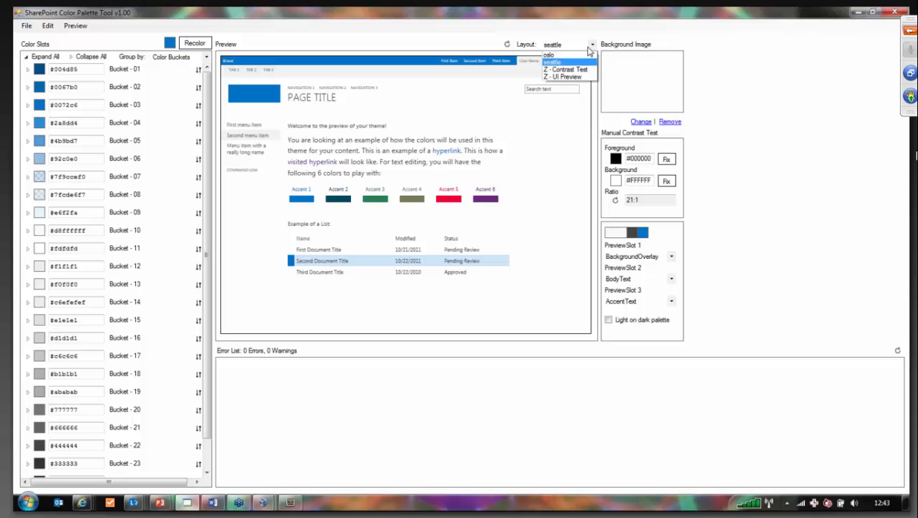
click(565, 55)
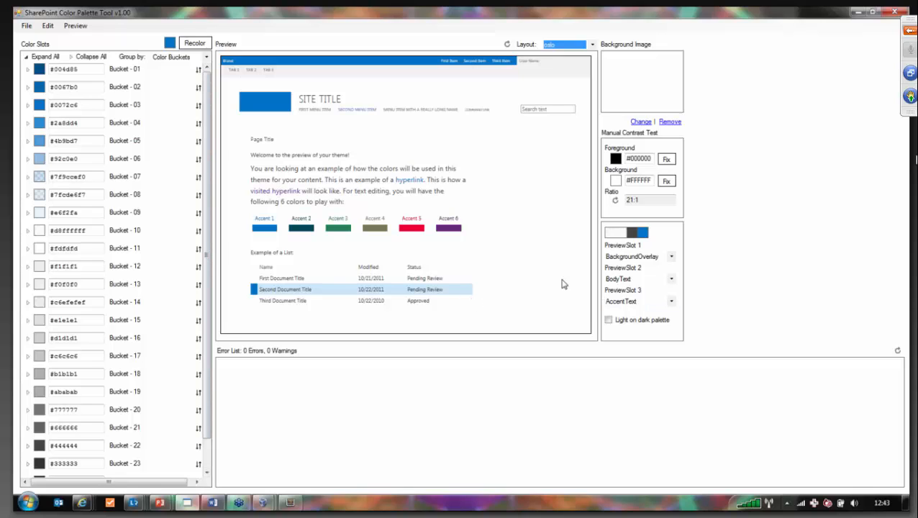
click(592, 45)
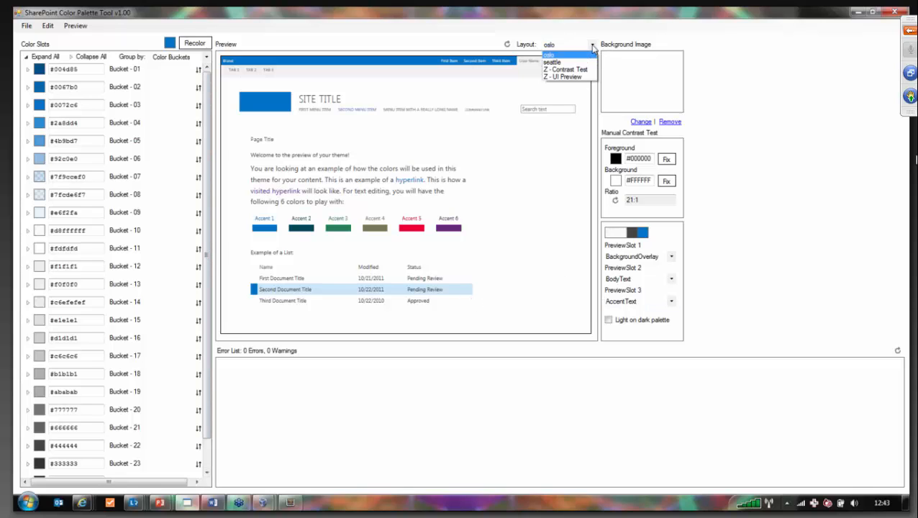
click(577, 63)
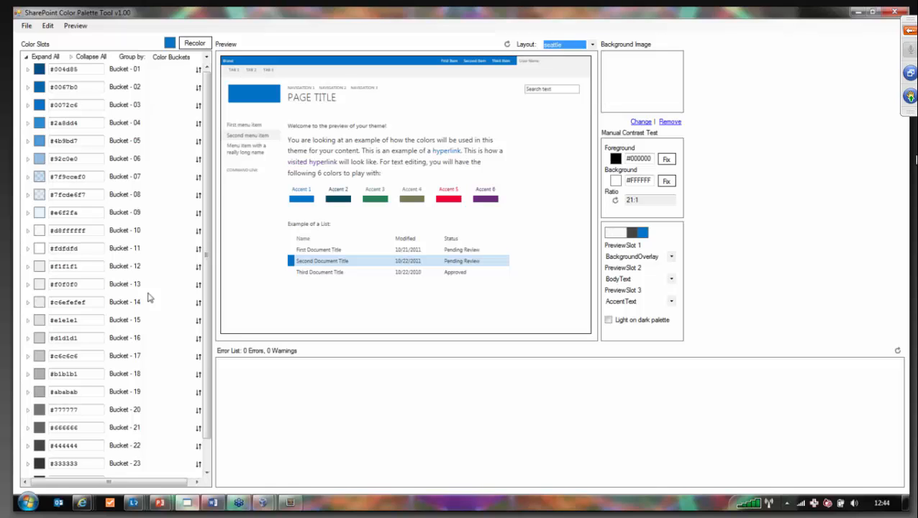
- Bring up the Protiviti website in Internet Explorer and maximize the GoToWebinar Viewer window
mouse_move(84, 503)
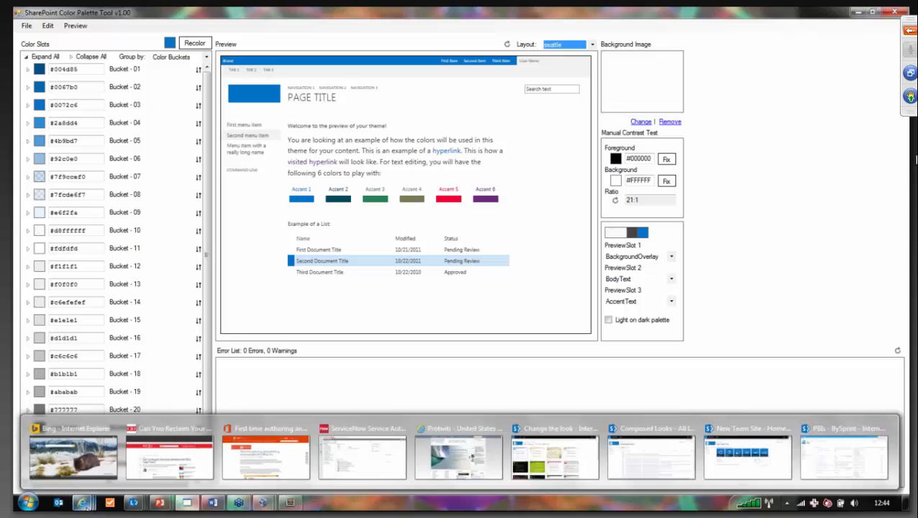
click(451, 464)
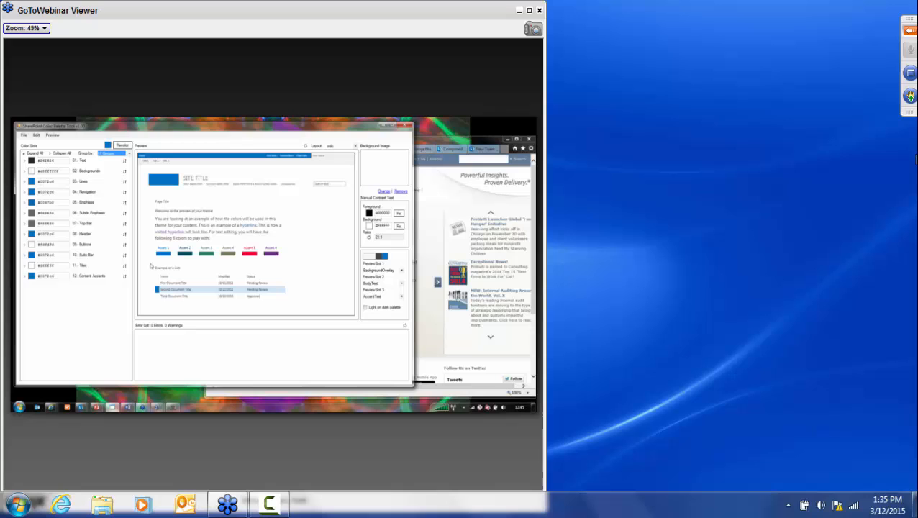
click(529, 10)
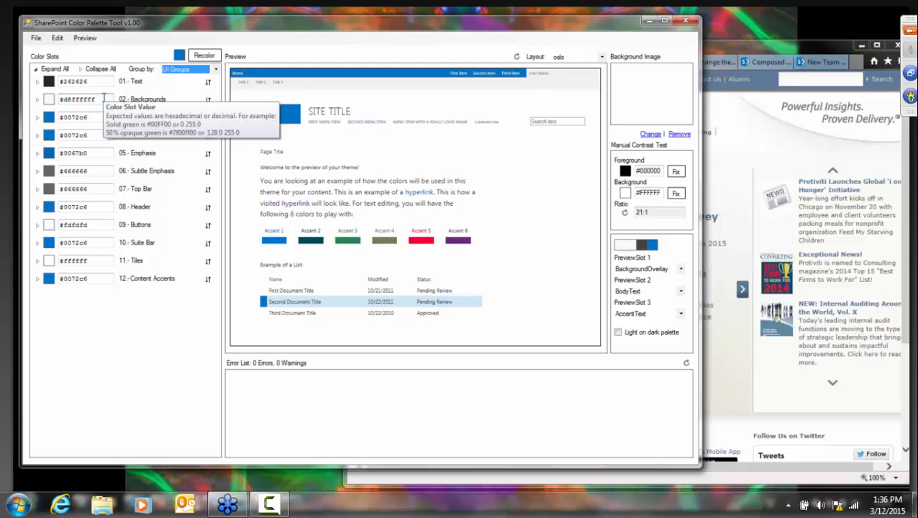
- Expand the Backgrounds colour group to reach Selection Background, and bring the Protiviti website window to the front
click(39, 101)
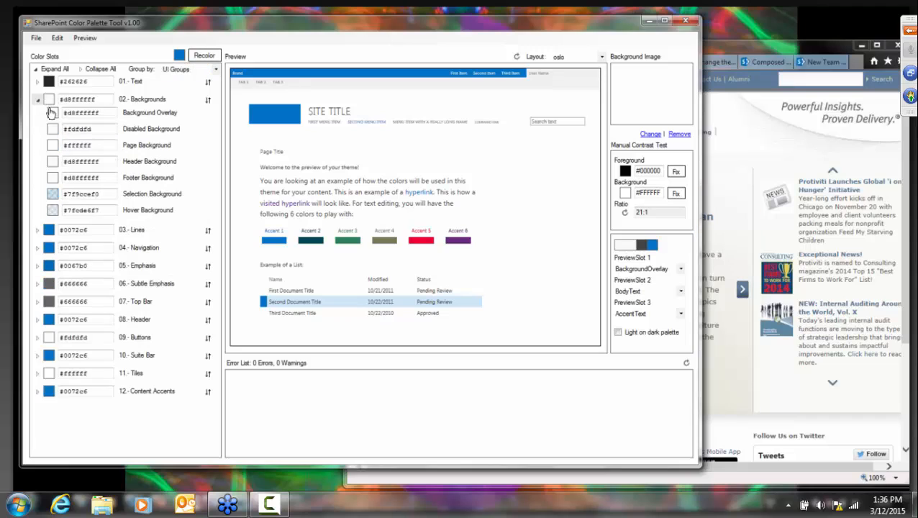
click(111, 193)
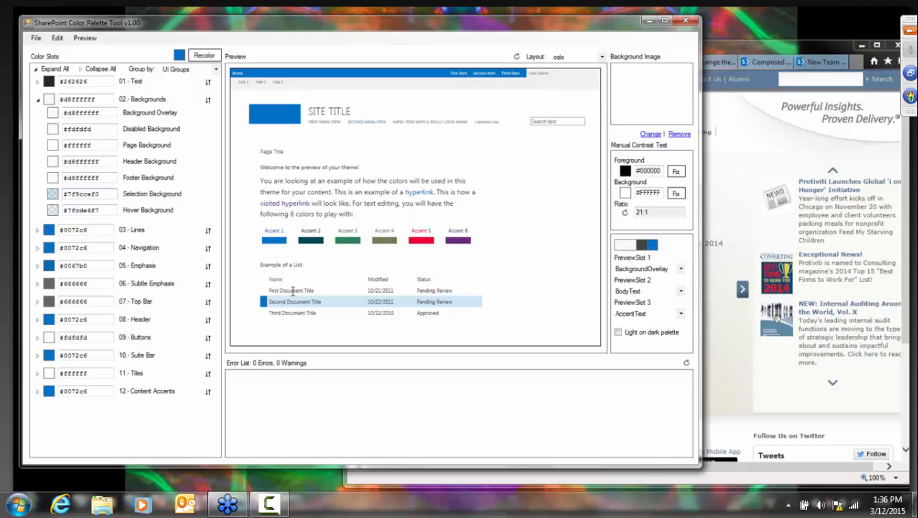
click(728, 48)
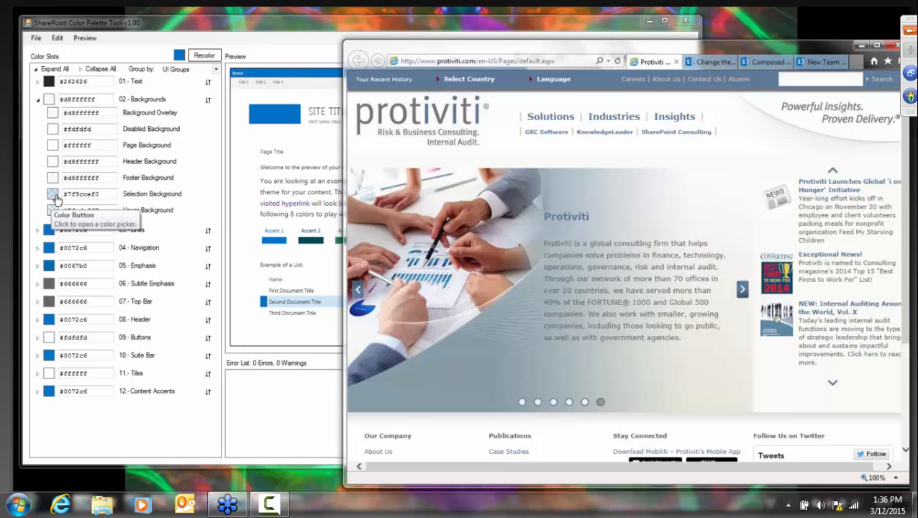
click(55, 198)
click(55, 198)
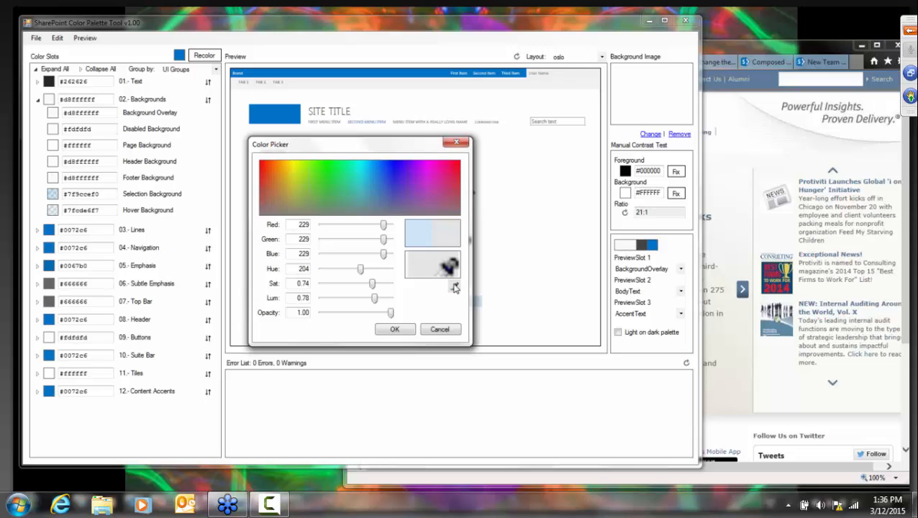
drag(454, 285, 804, 72)
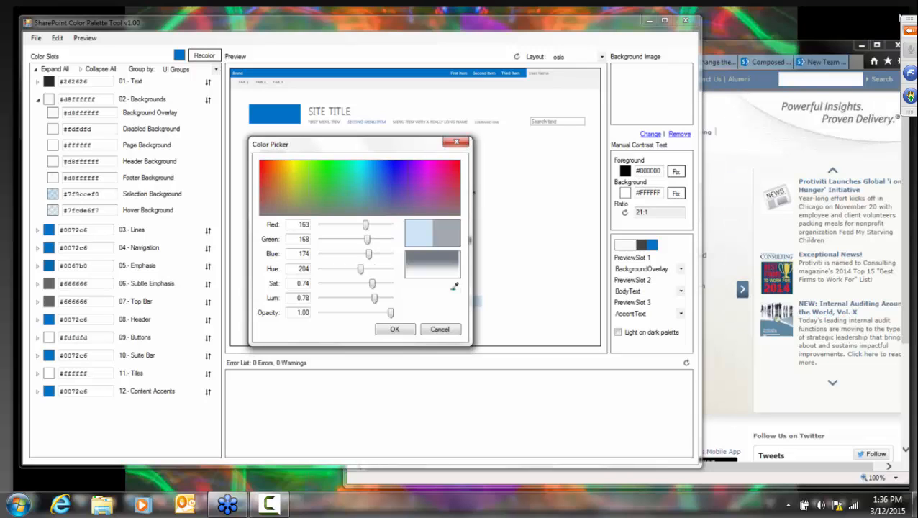
click(754, 35)
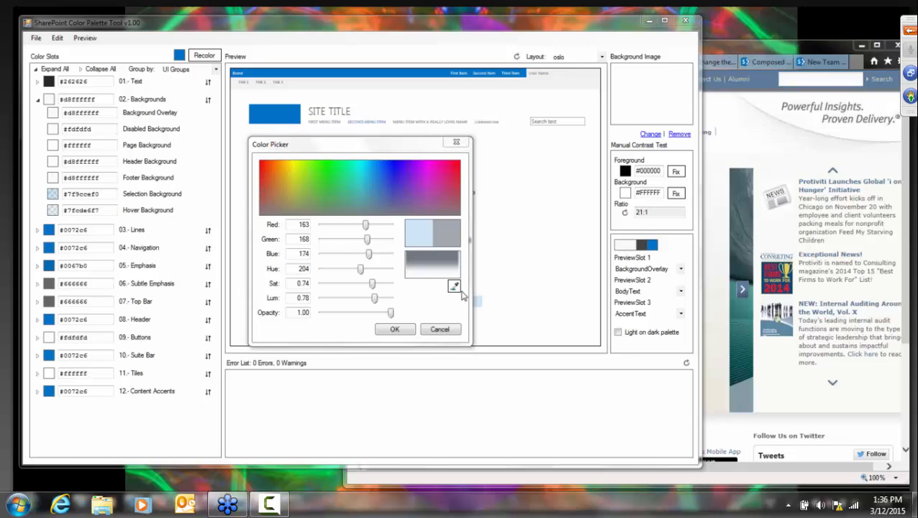
click(730, 51)
click(220, 33)
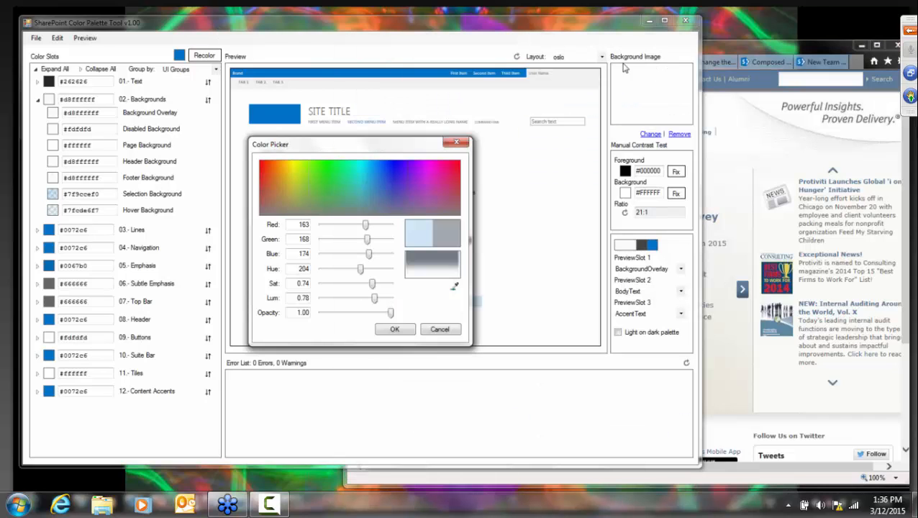
click(439, 329)
- Rearrange the windows so the Protiviti website is visible beside the colour slots of the palette tool
click(735, 47)
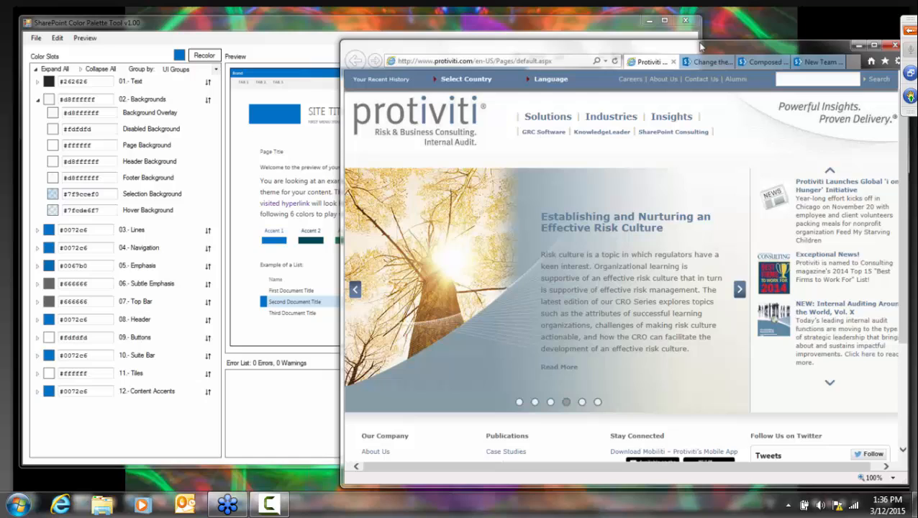
drag(730, 47, 806, 50)
click(481, 20)
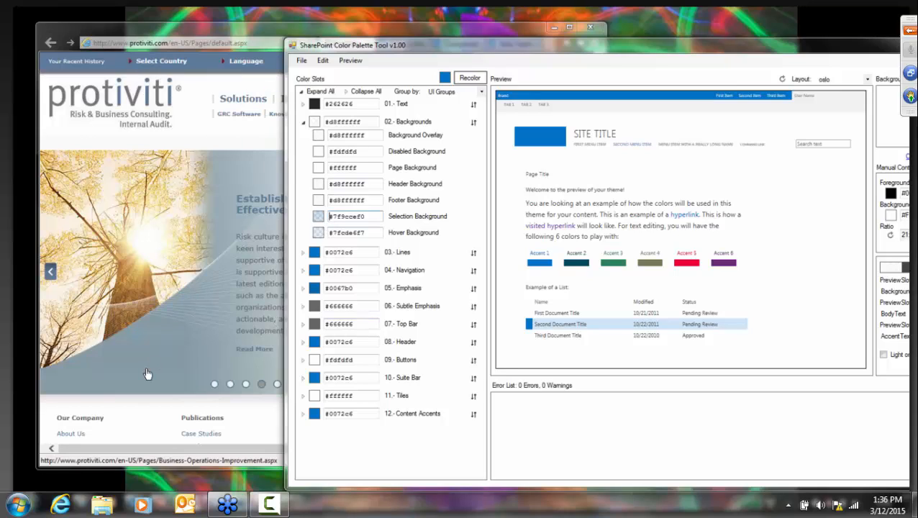
- Set the Selection Background colour to #ffffff by sampling white from the Protiviti page, and collapse the Backgrounds group
click(318, 217)
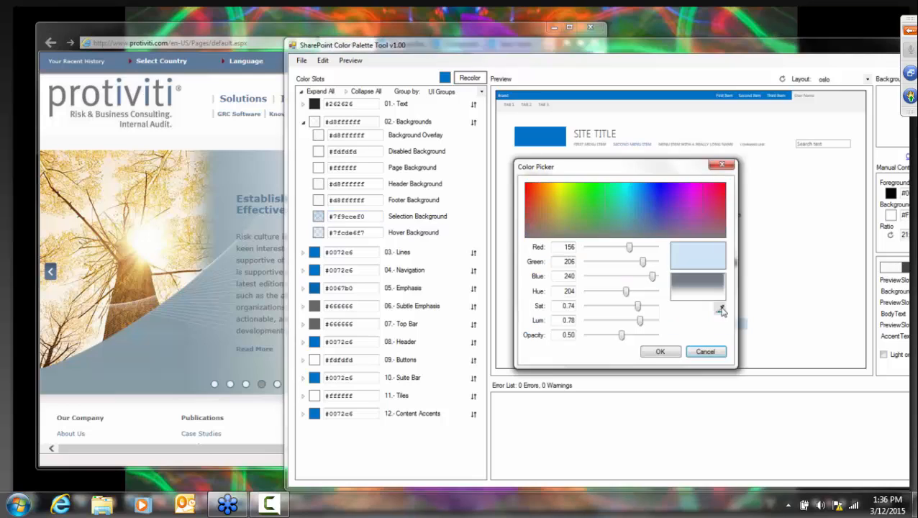
drag(539, 321, 164, 353)
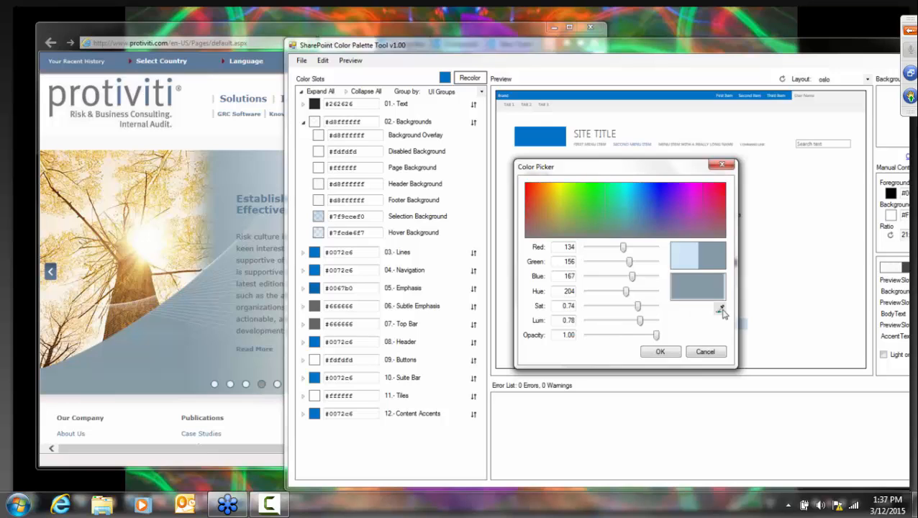
drag(719, 307, 143, 425)
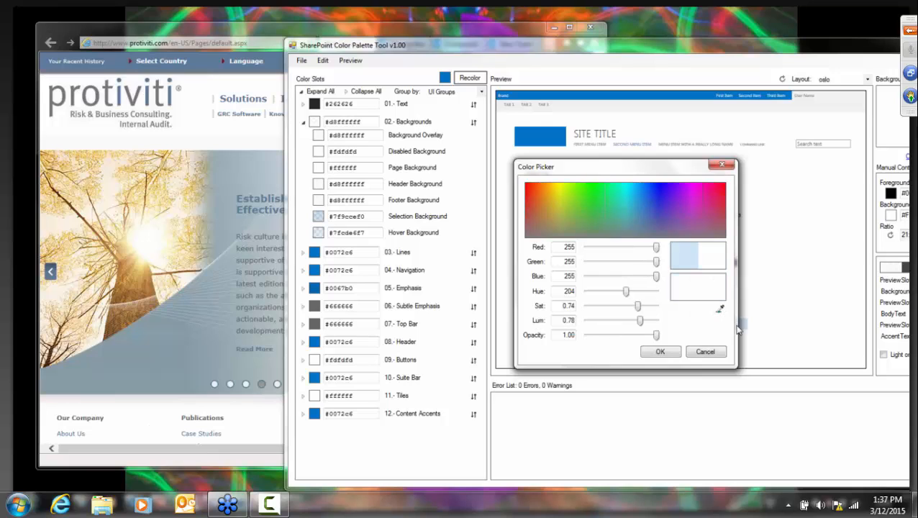
click(661, 352)
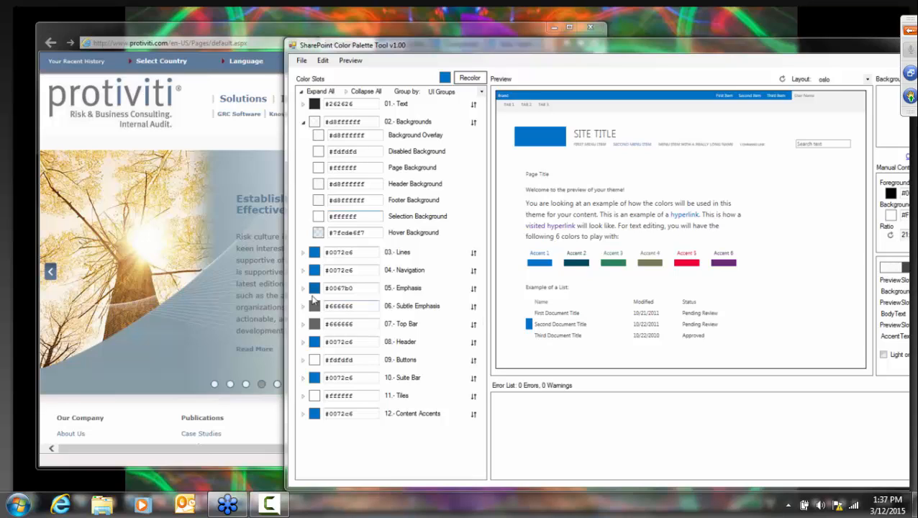
click(303, 123)
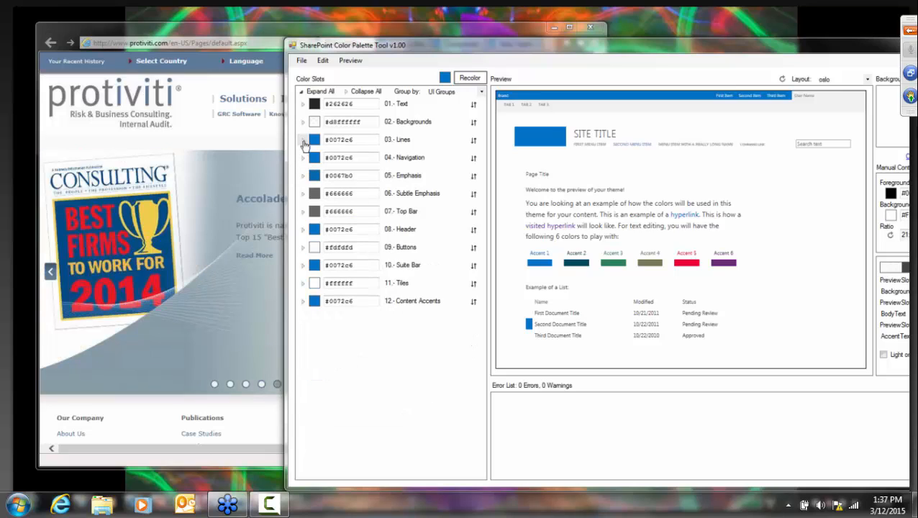
- Set the Row Accent colour under Lines to #999999 by sampling grey from a carousel dot on the Protiviti page, and collapse the group
click(303, 140)
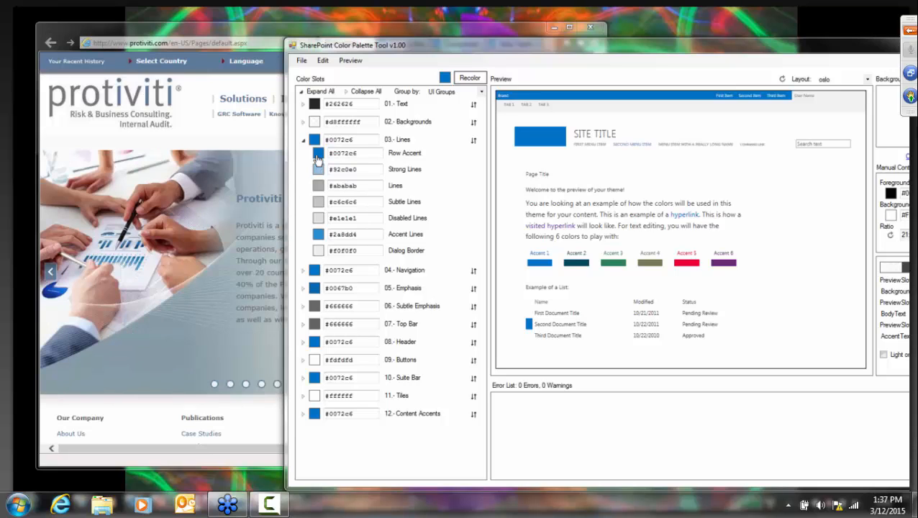
click(318, 155)
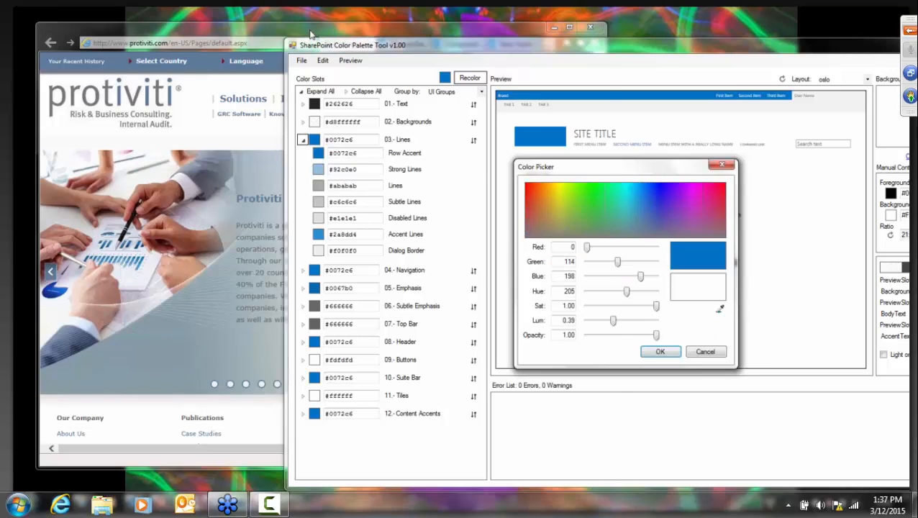
click(310, 34)
scroll(525, 324, down, 3)
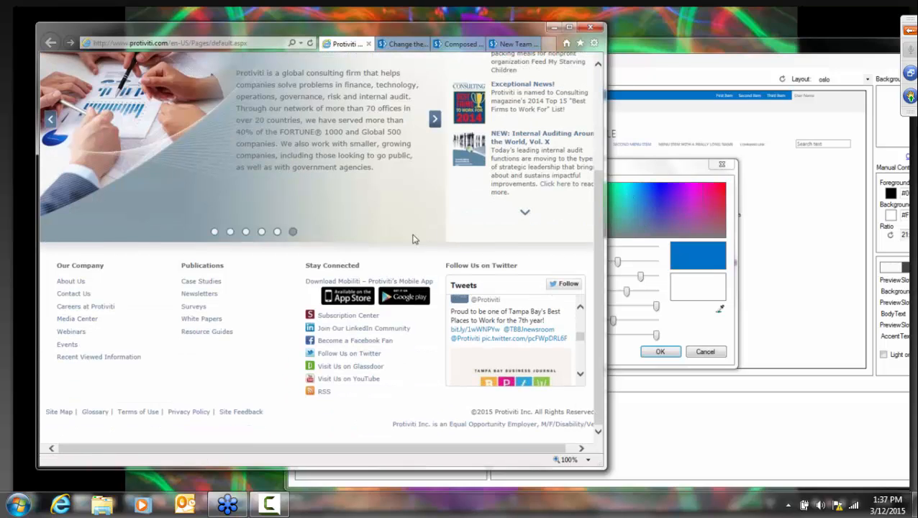
click(640, 169)
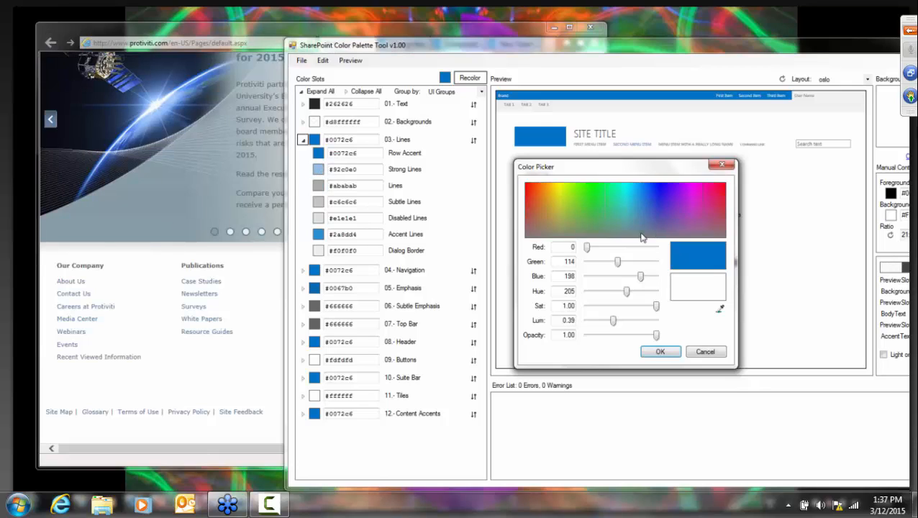
click(721, 308)
click(214, 234)
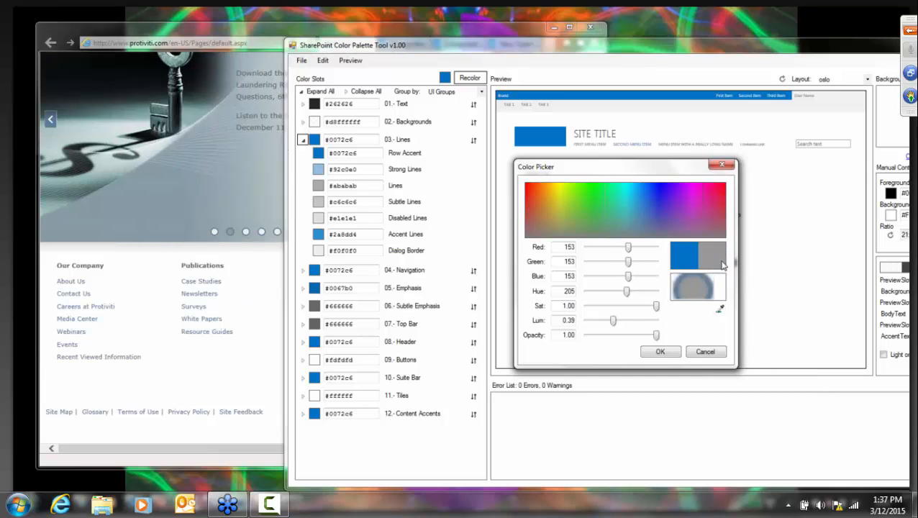
click(669, 351)
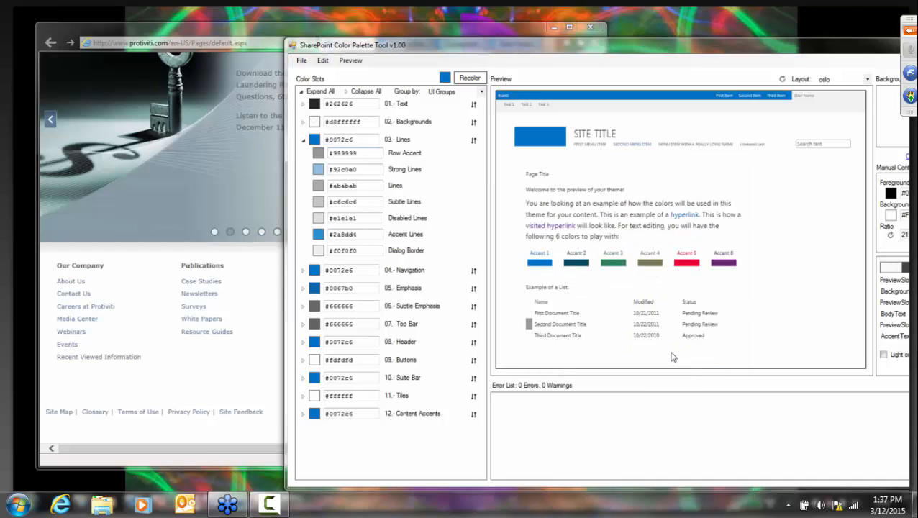
click(303, 140)
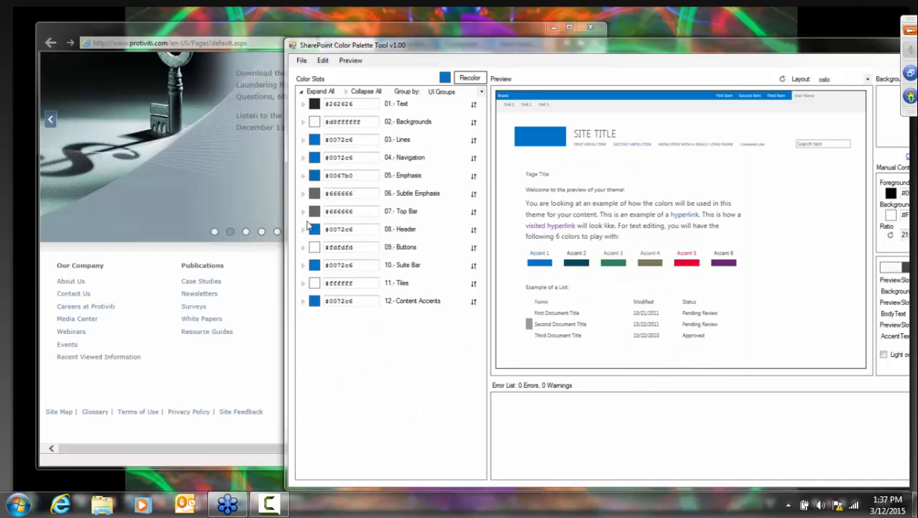
- Set the Emphasis Background colour under Emphasis to the gold tone #bca642 picked from the colour spectrum
click(303, 176)
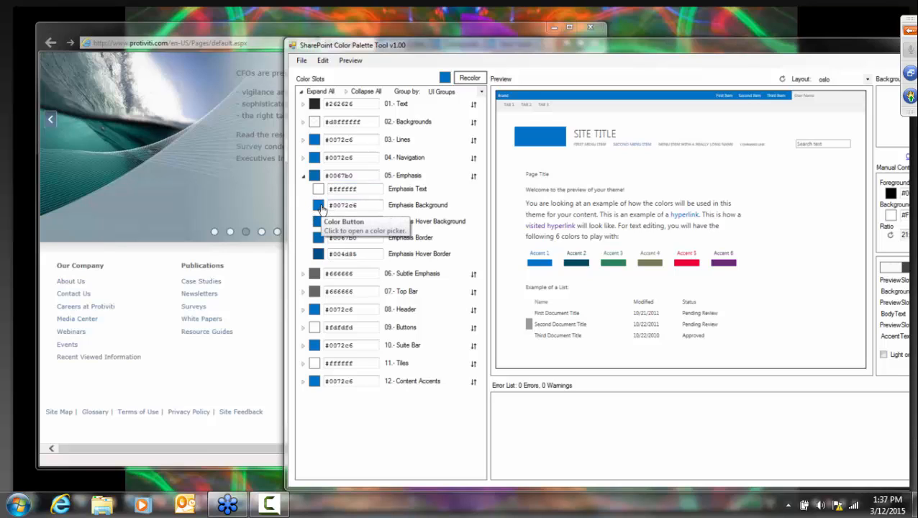
click(318, 206)
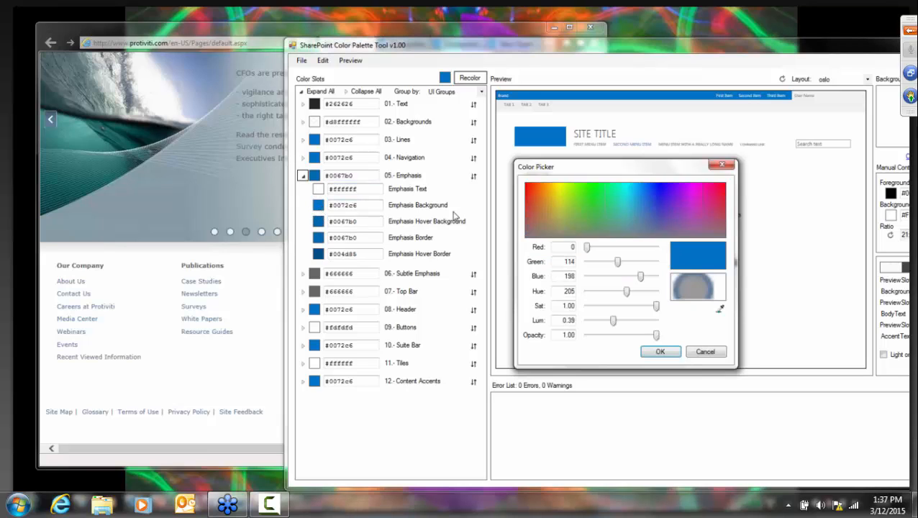
click(555, 200)
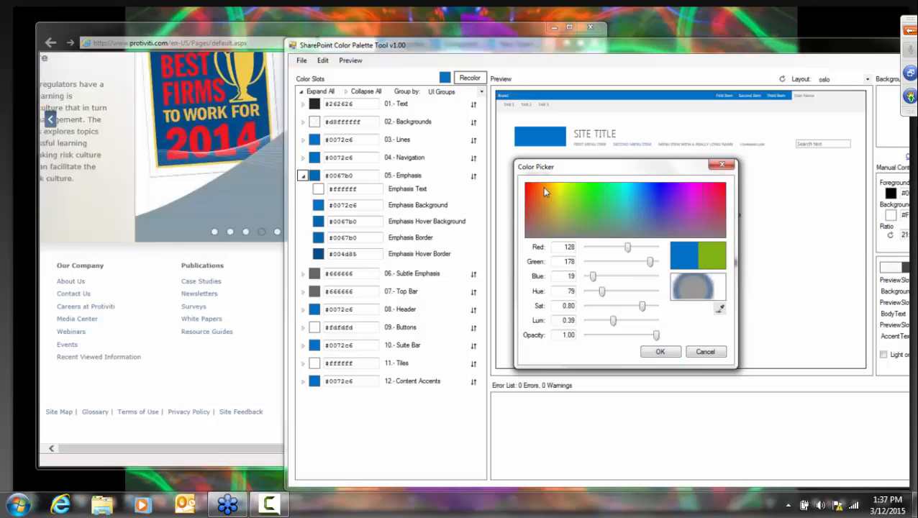
drag(543, 185, 552, 211)
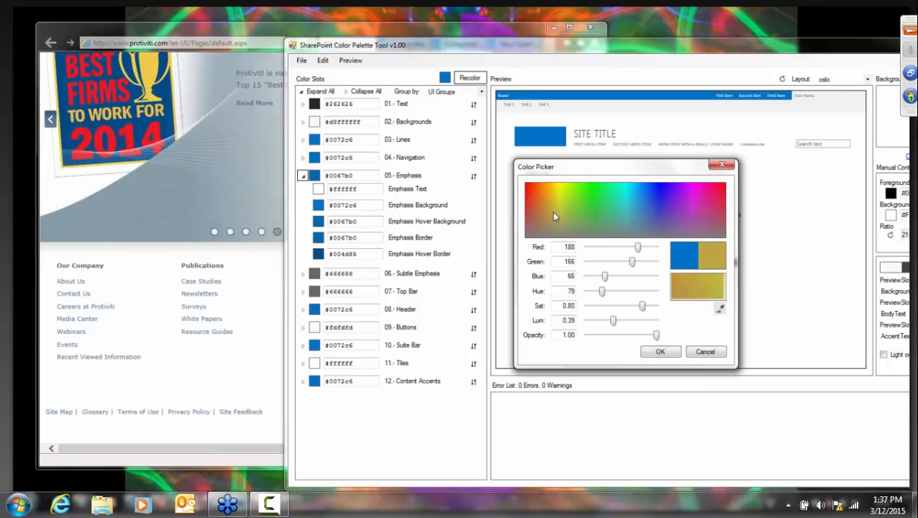
click(659, 352)
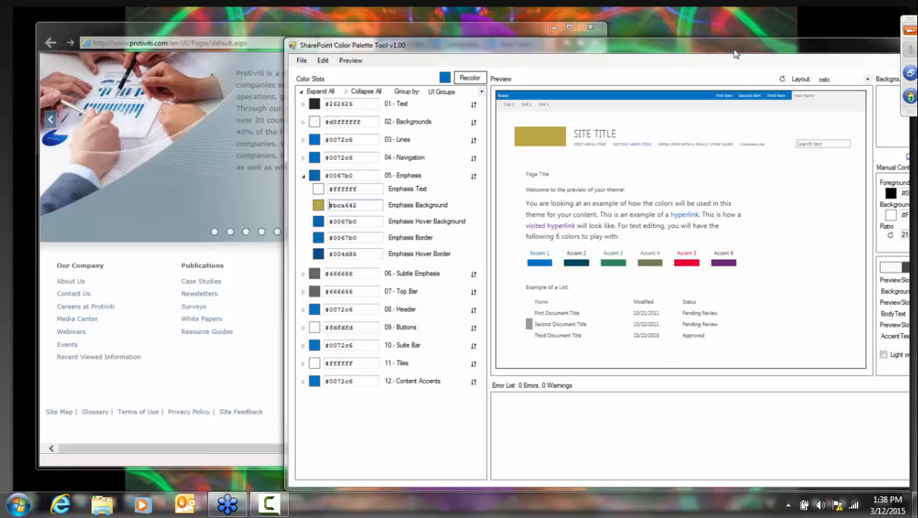
- Sample a grey-blue from the Protiviti page banner as the Emphasis group colour, and recolor the palette
drag(732, 50, 345, 56)
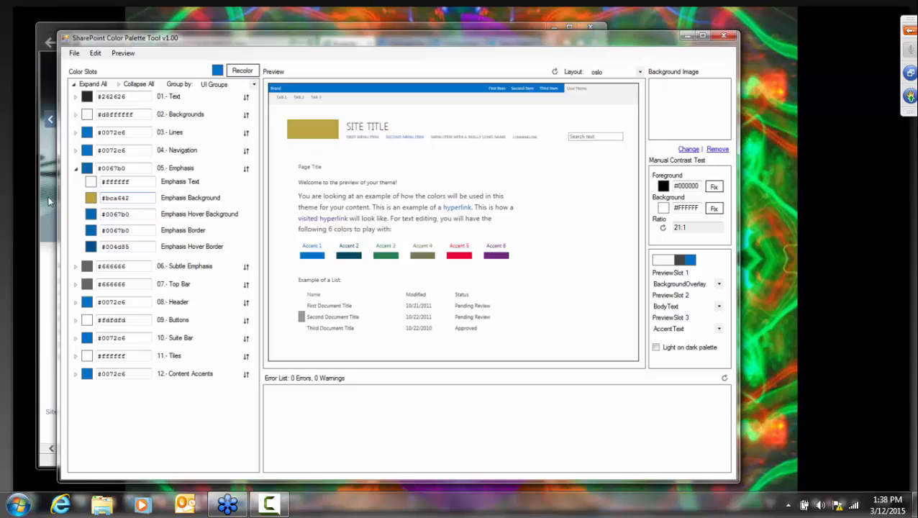
drag(298, 40, 555, 69)
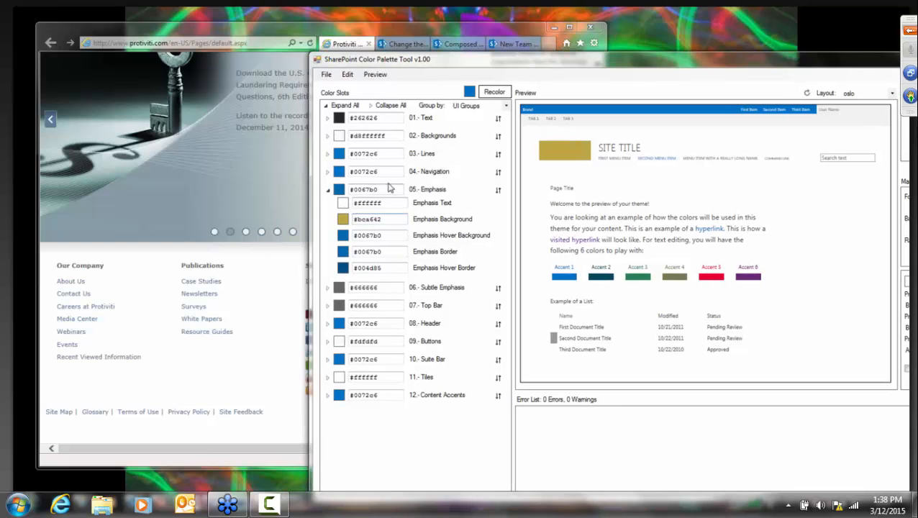
click(378, 189)
click(340, 190)
drag(744, 322, 175, 182)
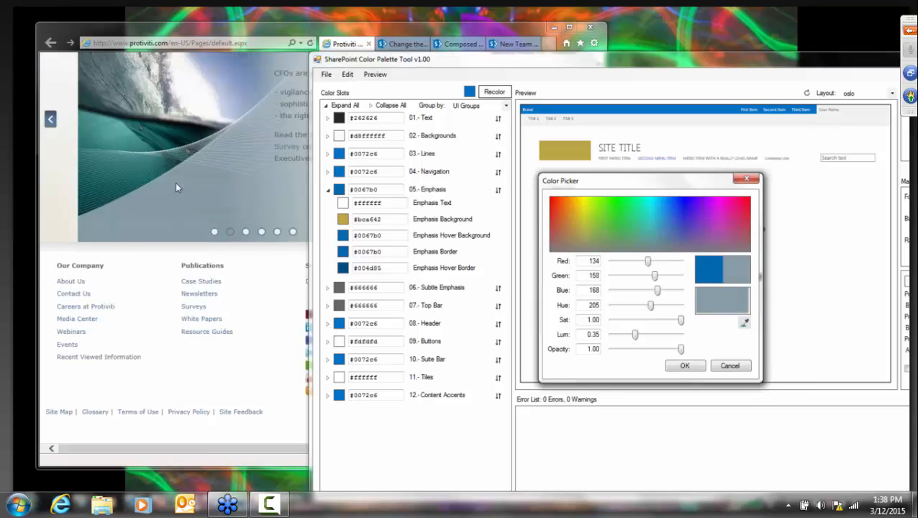
click(681, 365)
click(491, 92)
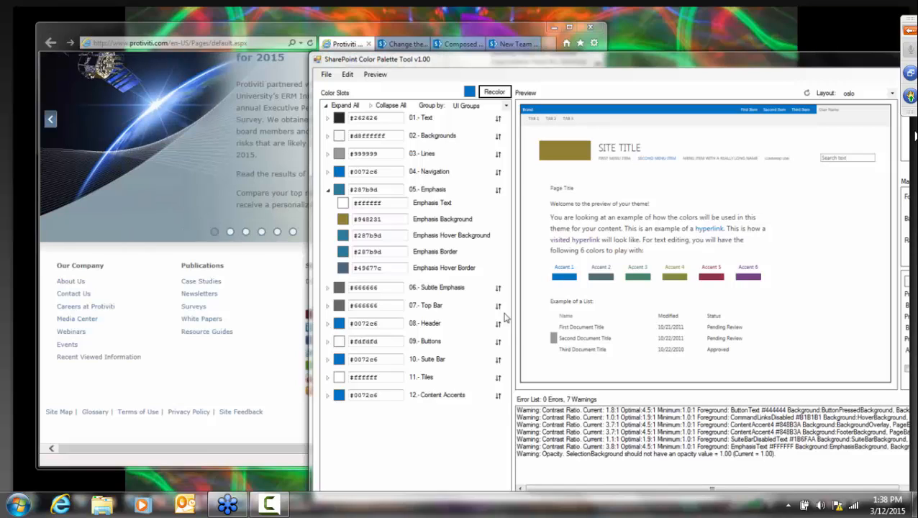
click(328, 287)
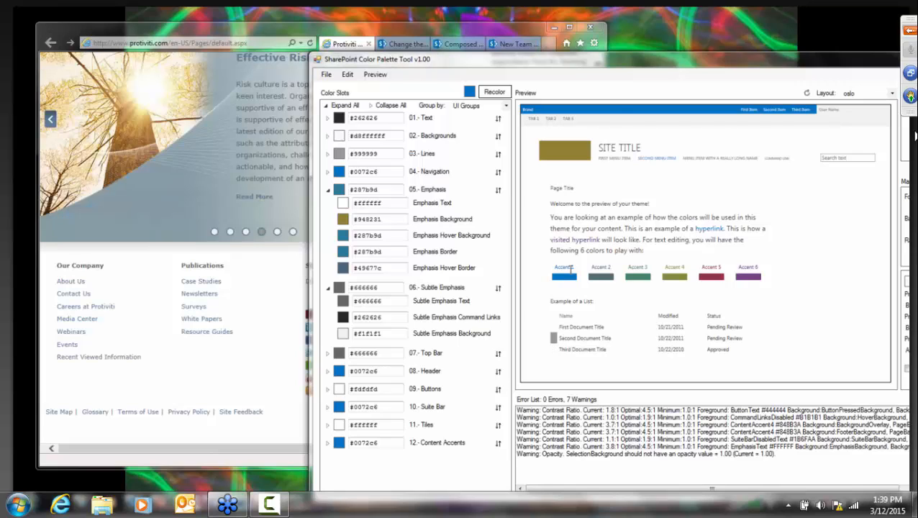
- Maximize the palette tool window and open the palette file ProtivitiColorPalette.spcolor from the SP Design Files folder
drag(635, 70, 475, 85)
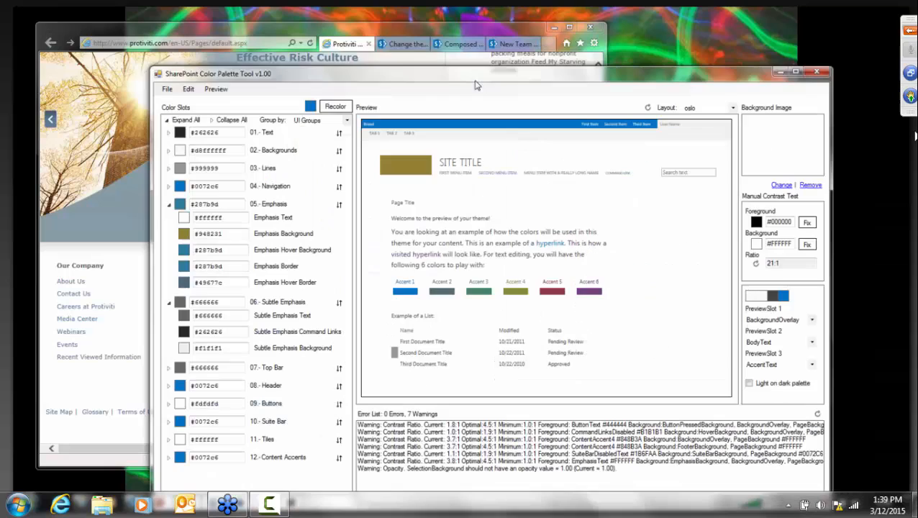
click(795, 72)
click(45, 26)
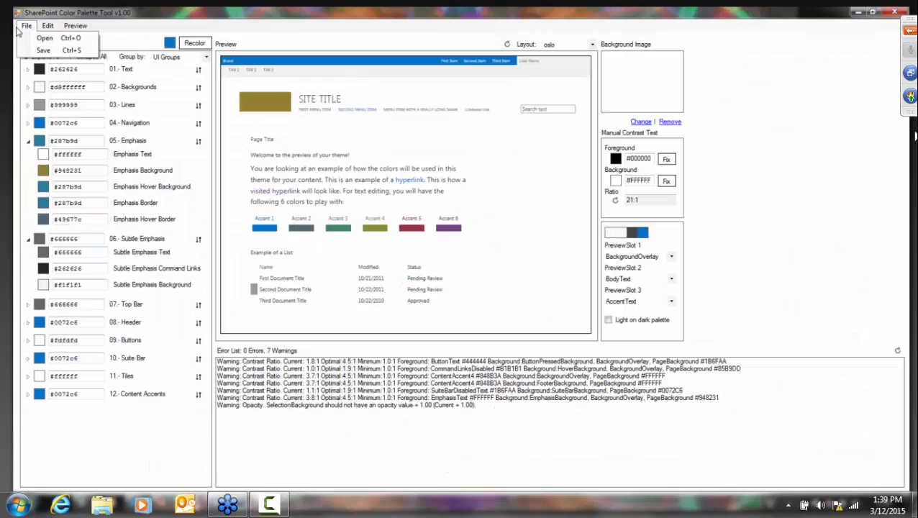
click(38, 36)
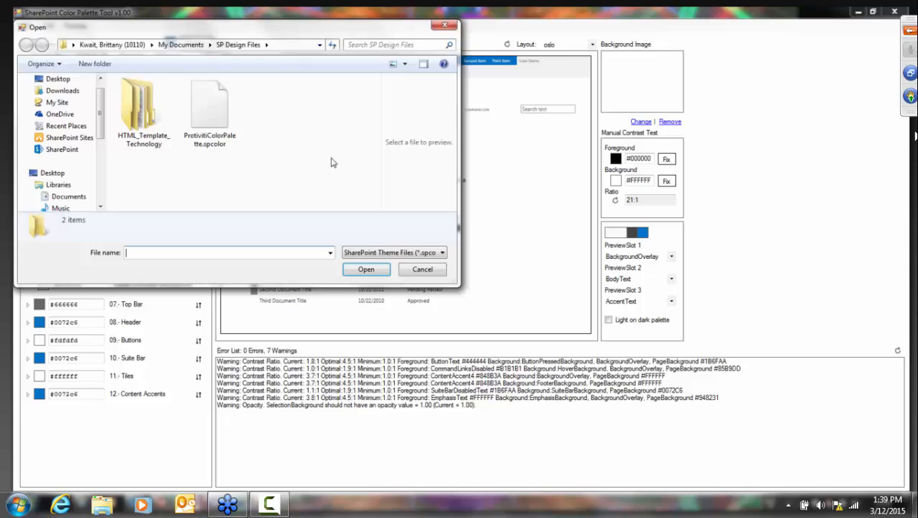
double_click(218, 123)
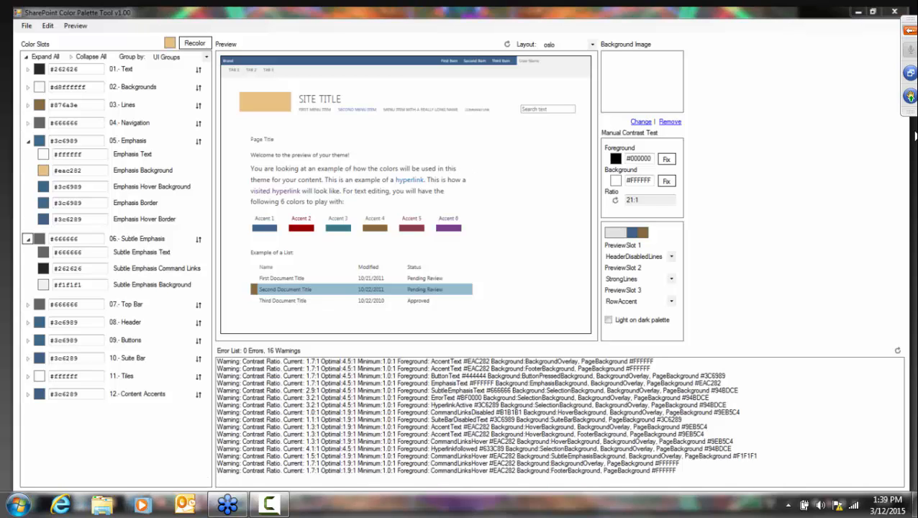
- Switch to the SharePoint site in the browser, maximize it, and view the Composed Looks list through the site settings
mouse_move(60, 505)
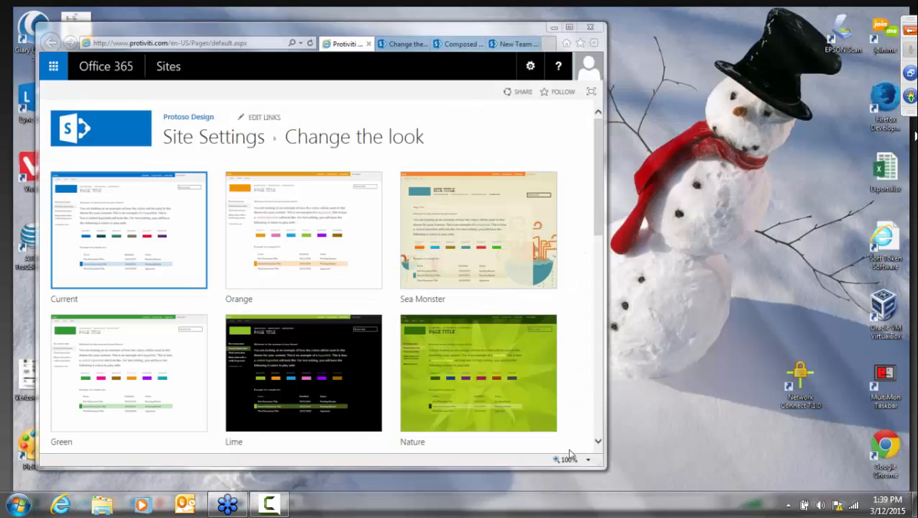
click(570, 453)
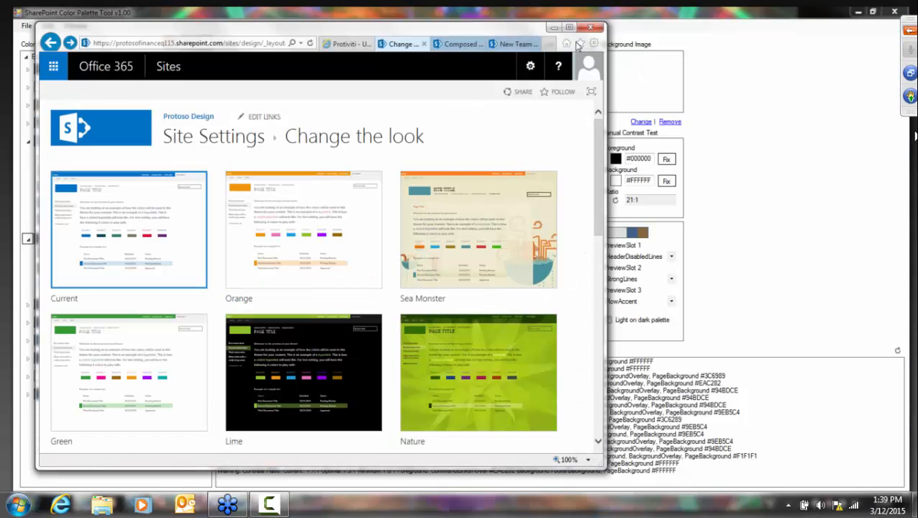
click(568, 29)
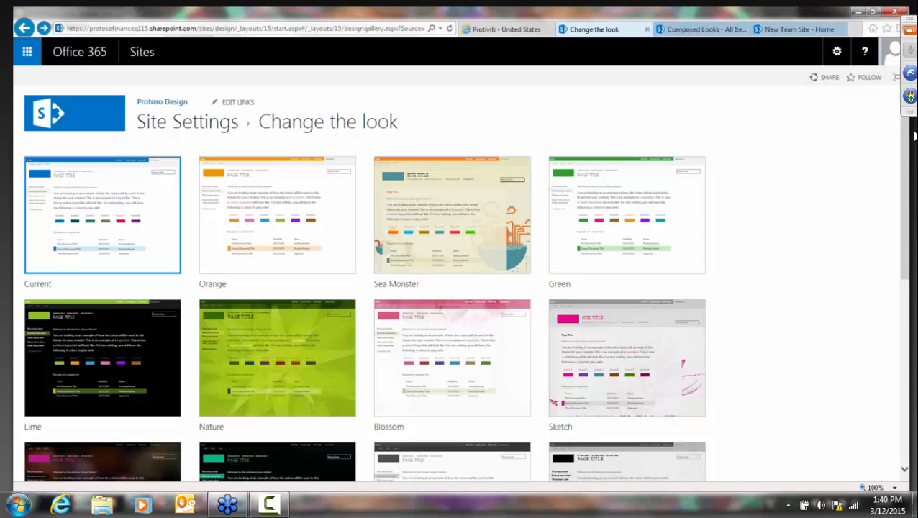
click(837, 52)
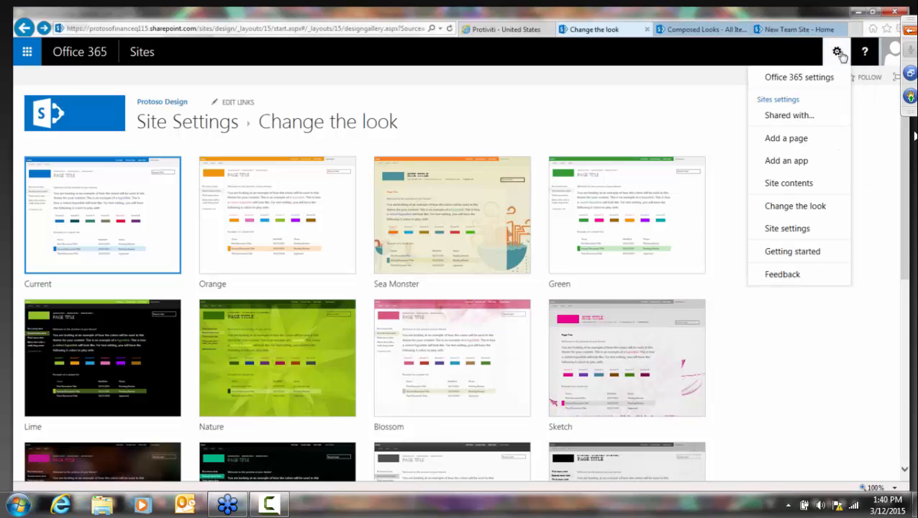
click(795, 229)
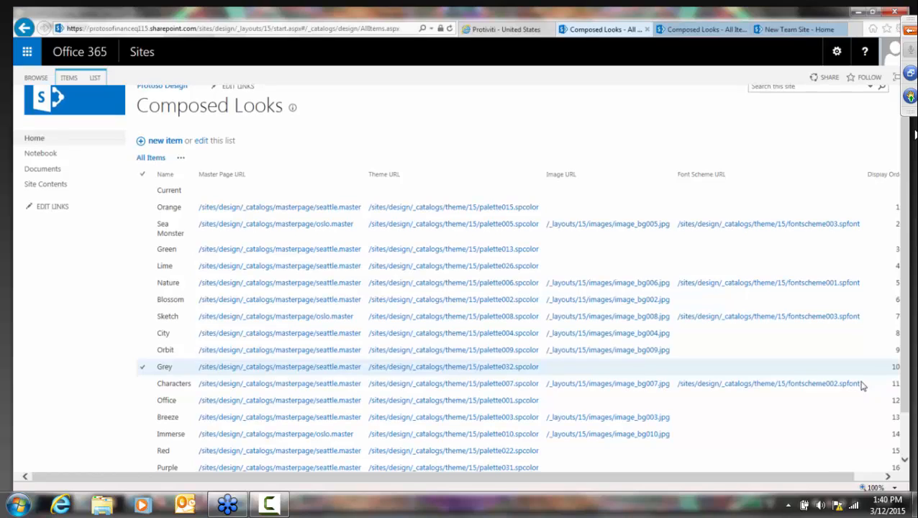
click(862, 387)
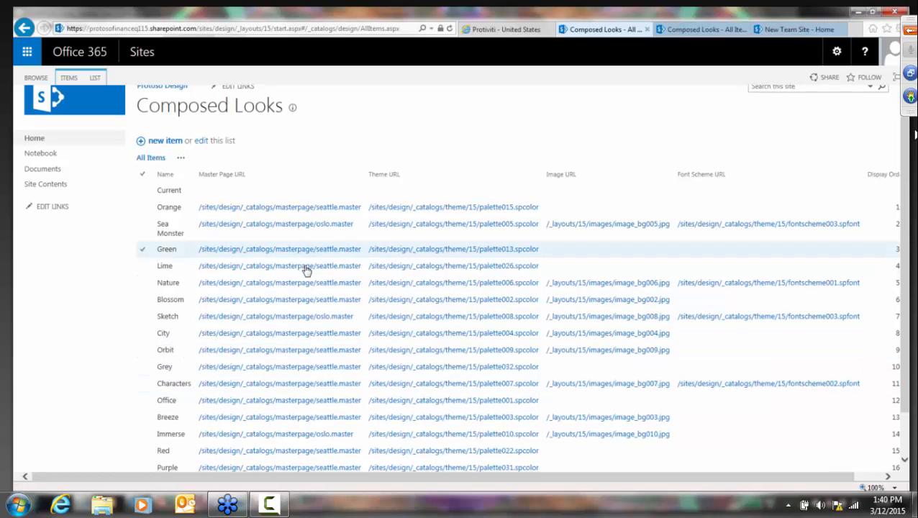
scroll(155, 408, down, 2)
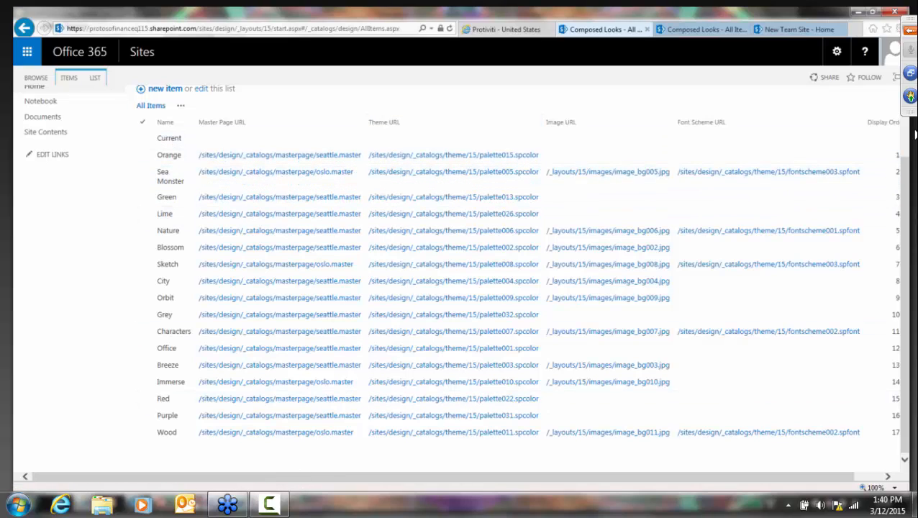
- Switch to the SharePoint Color Palette Tool to look at its Save command, and return to the Composed Looks list
click(199, 502)
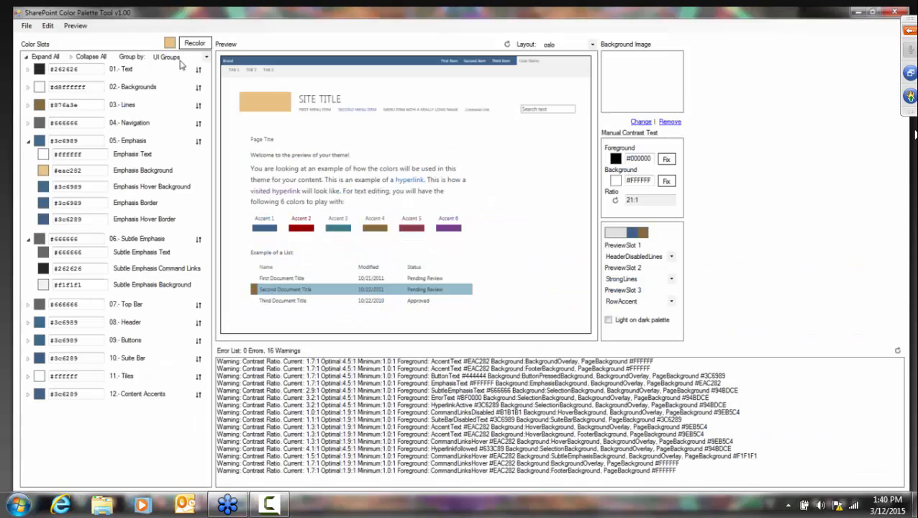
click(26, 25)
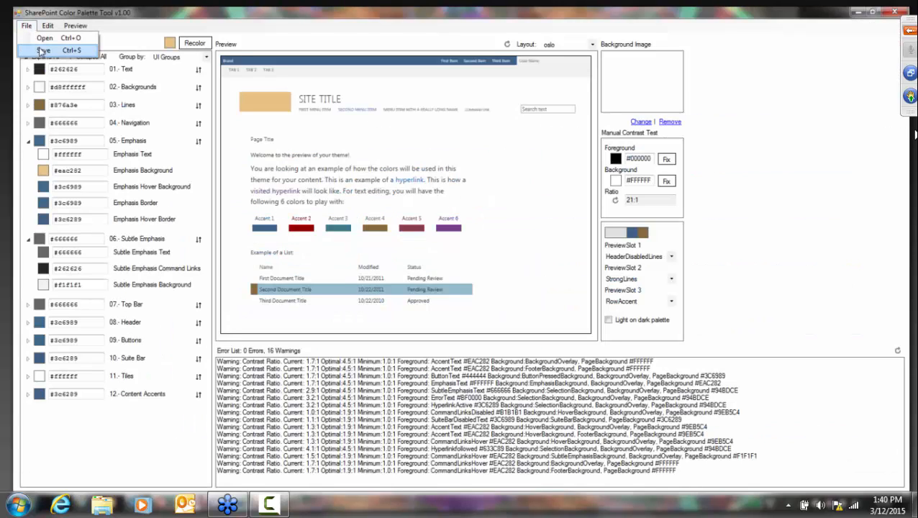
click(856, 12)
click(857, 12)
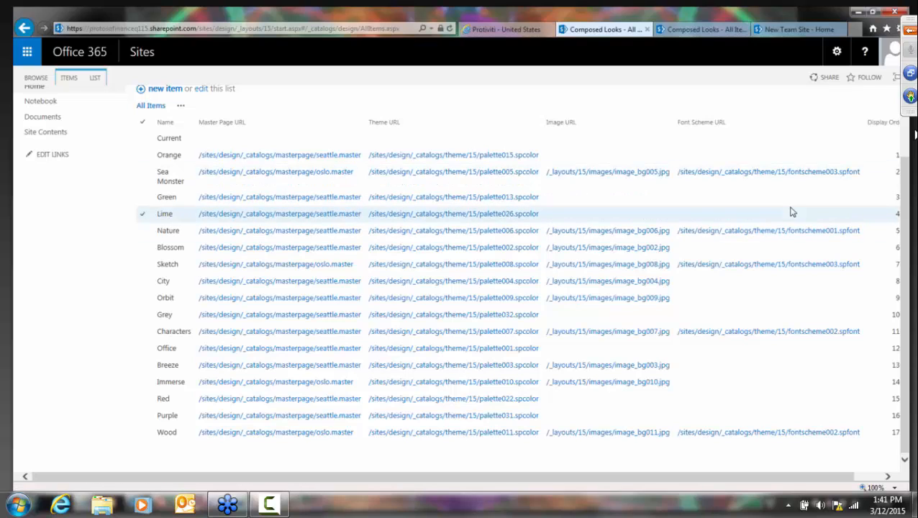
click(809, 234)
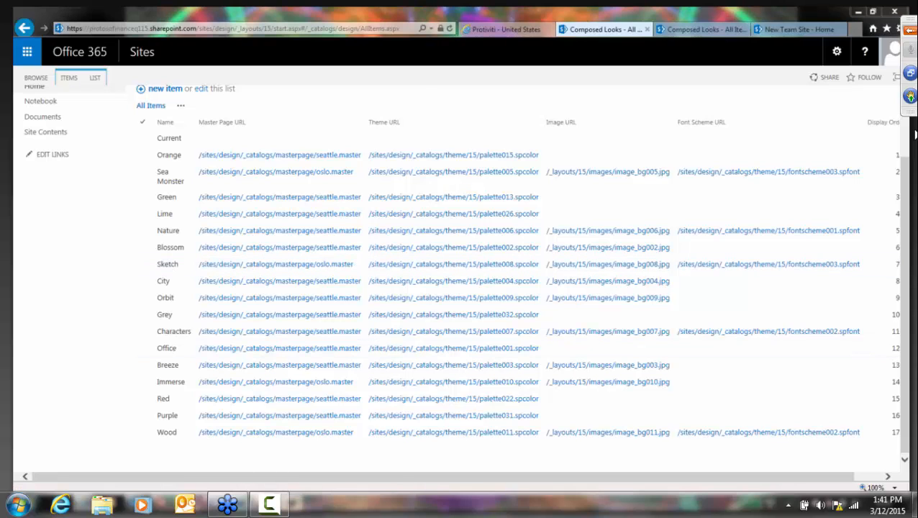
- Switch to Sublime Text, maximize it, and look through the font slots defined in MyFontScheme.spfont
key(alt+Tab)
drag(782, 92, 757, 57)
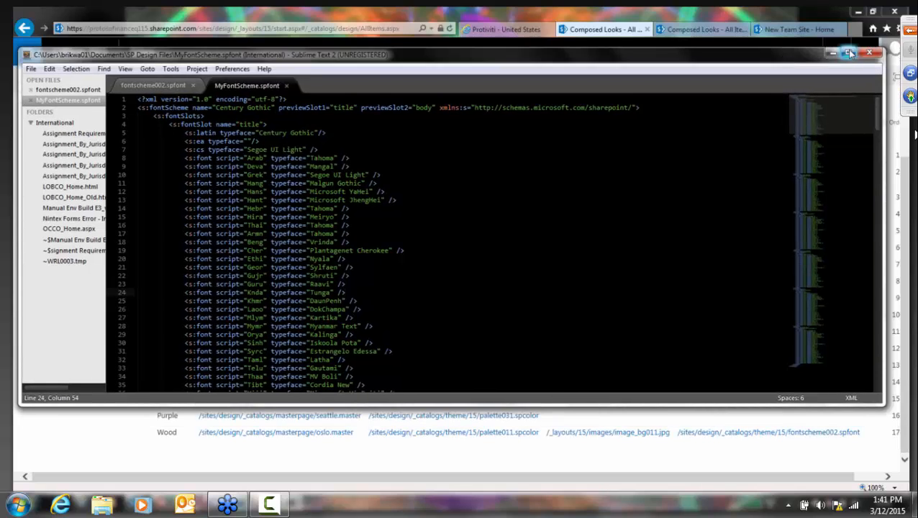
click(850, 54)
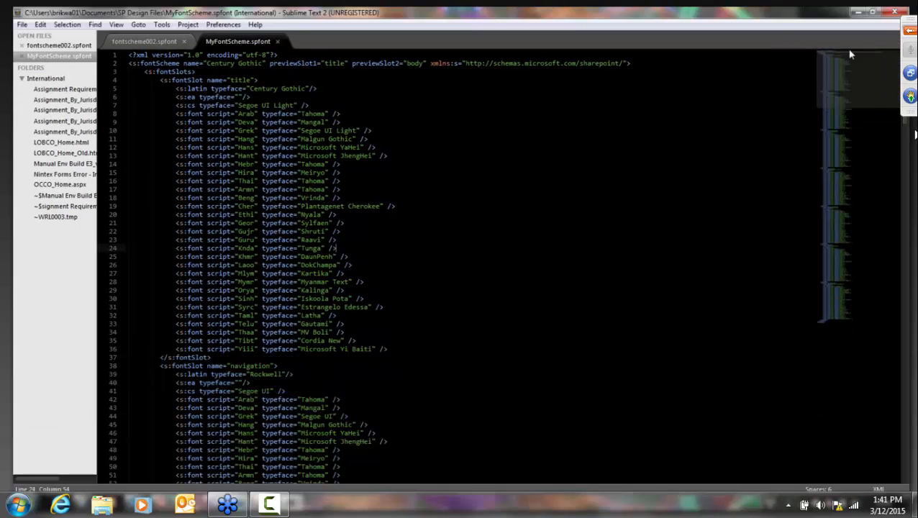
scroll(332, 162, down, 2)
scroll(332, 161, down, 8)
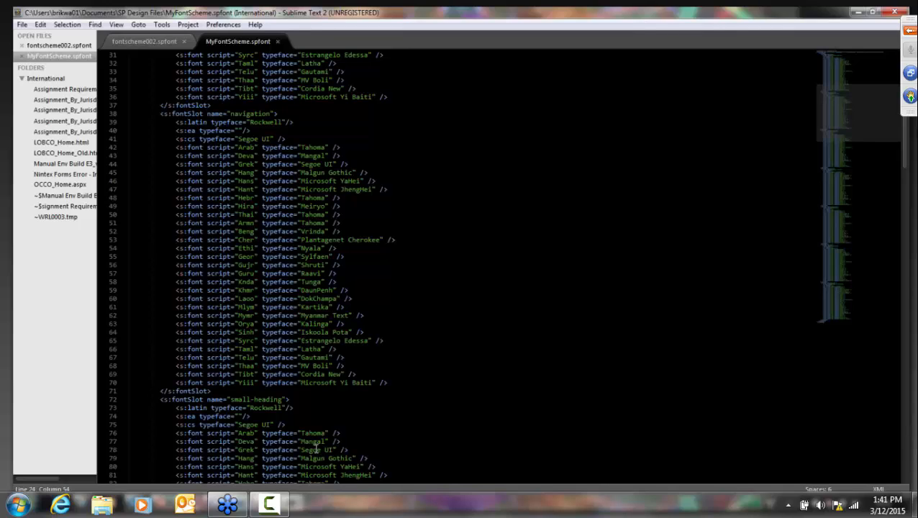
scroll(327, 217, up, 1)
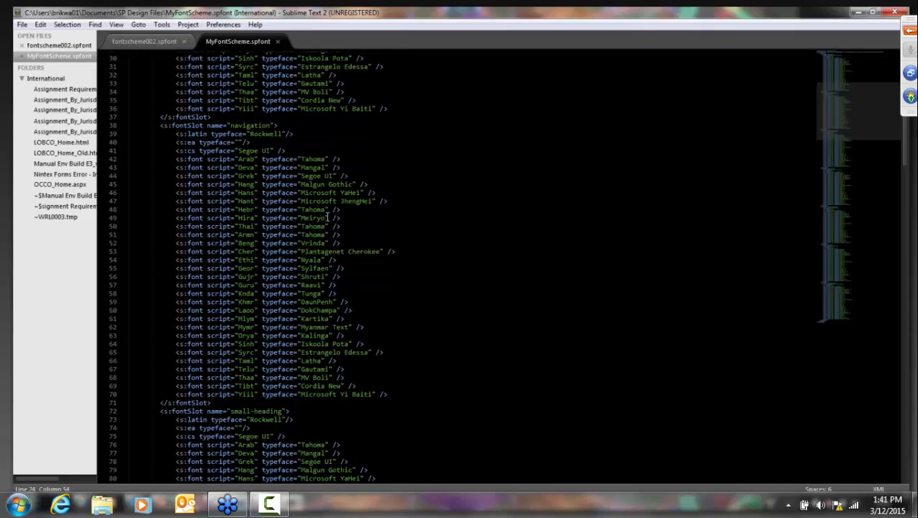
scroll(327, 216, up, 10)
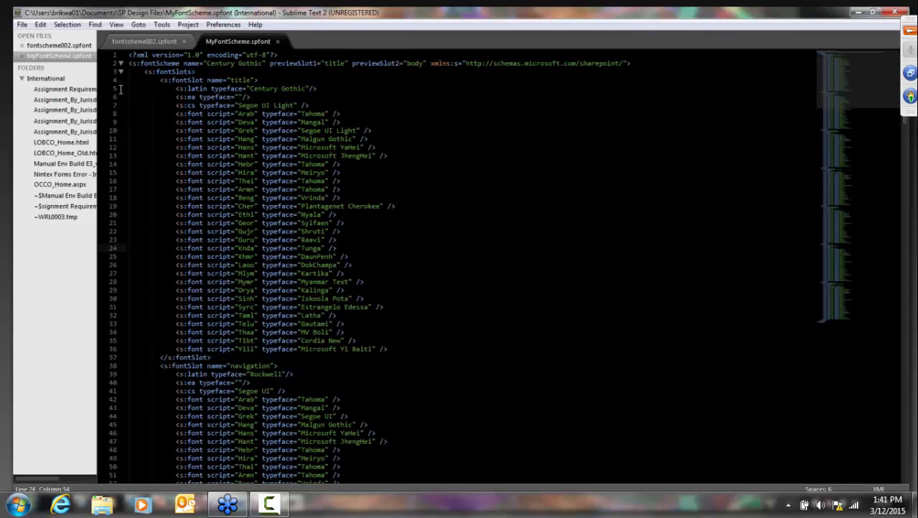
- Examine the title and navigation slots and their Latin typefaces in MyFontScheme.spfont, and bring up fontscheme002.spfont for comparison
click(120, 88)
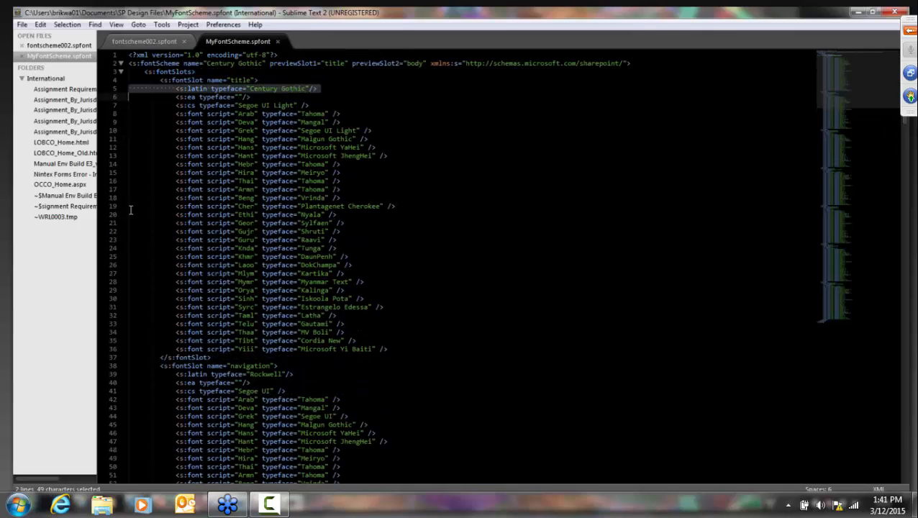
click(115, 374)
click(359, 366)
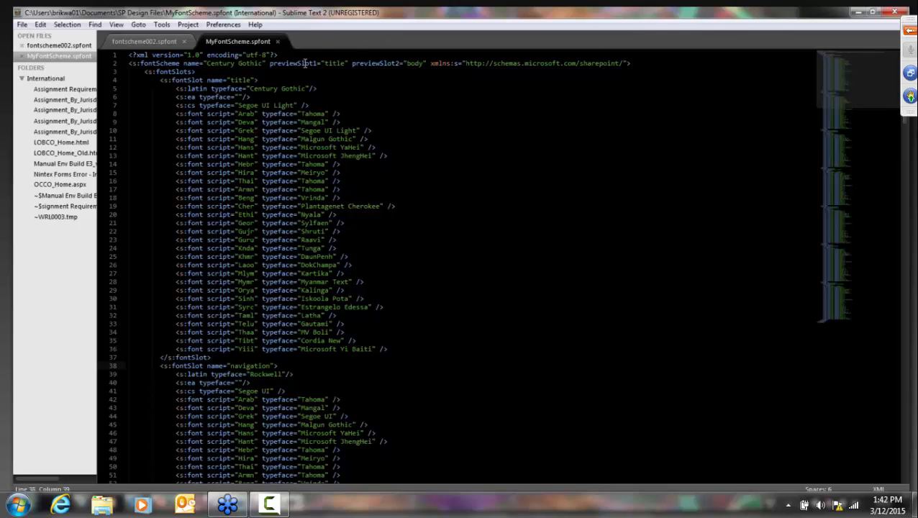
double_click(240, 80)
double_click(245, 366)
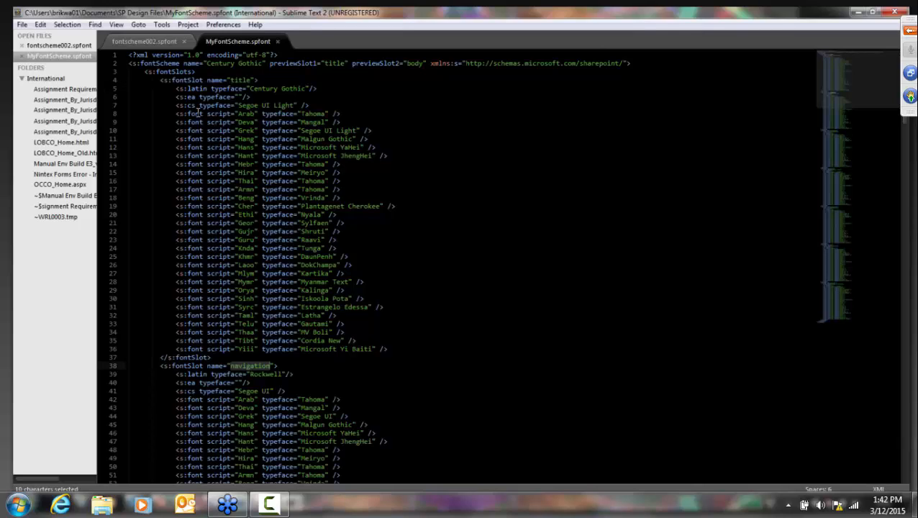
click(144, 45)
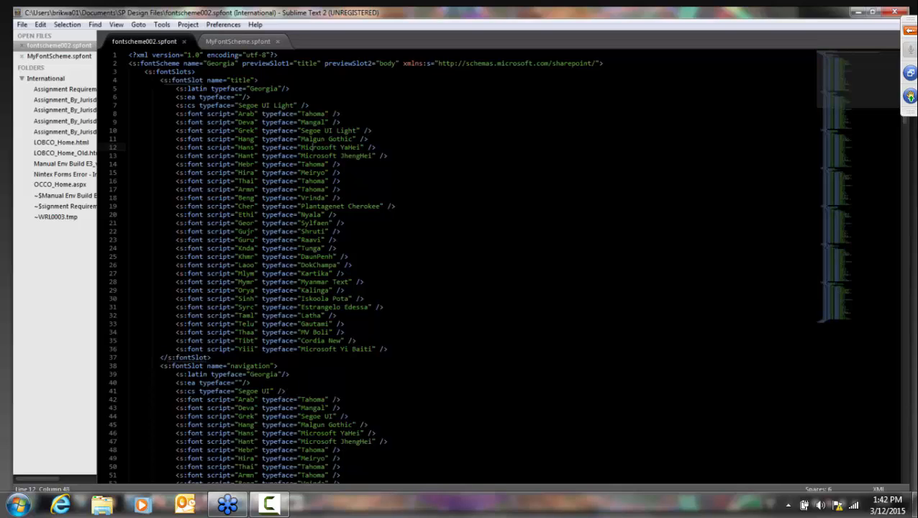
- Copy "Today's leading internal audit functions are moving to the type of strategic leadership" from the Protiviti page into a blank Word document and check its font
mouse_move(72, 502)
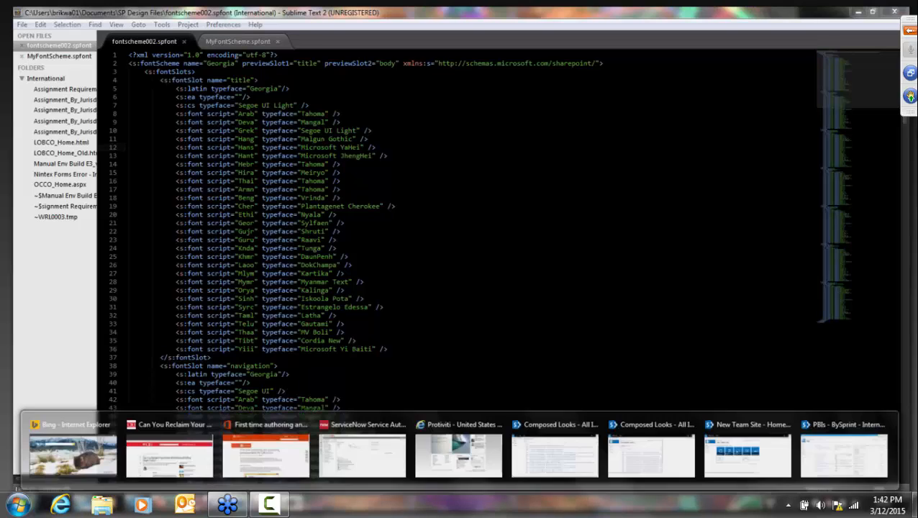
click(458, 454)
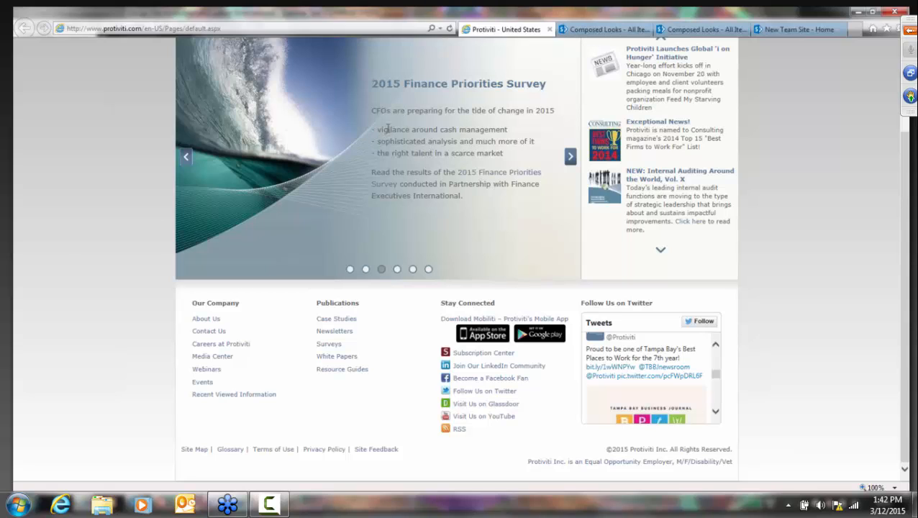
drag(385, 130, 504, 165)
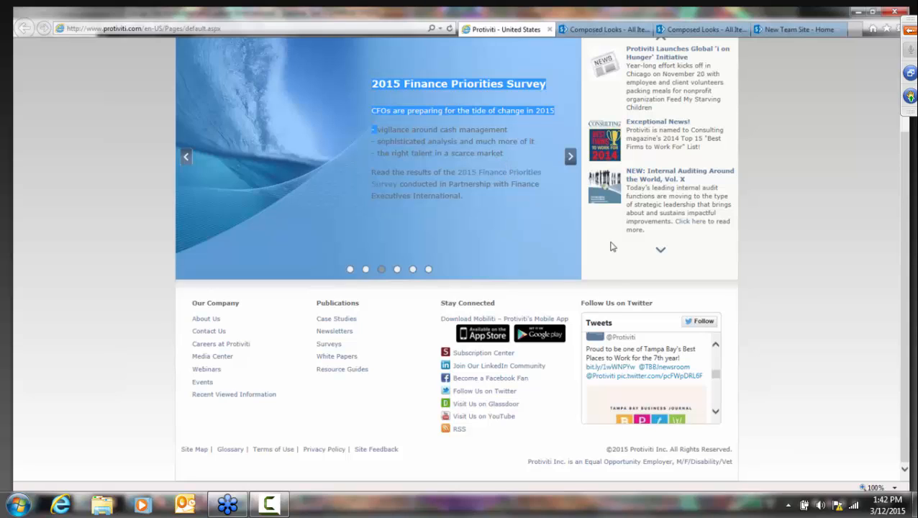
click(630, 219)
drag(626, 187, 687, 212)
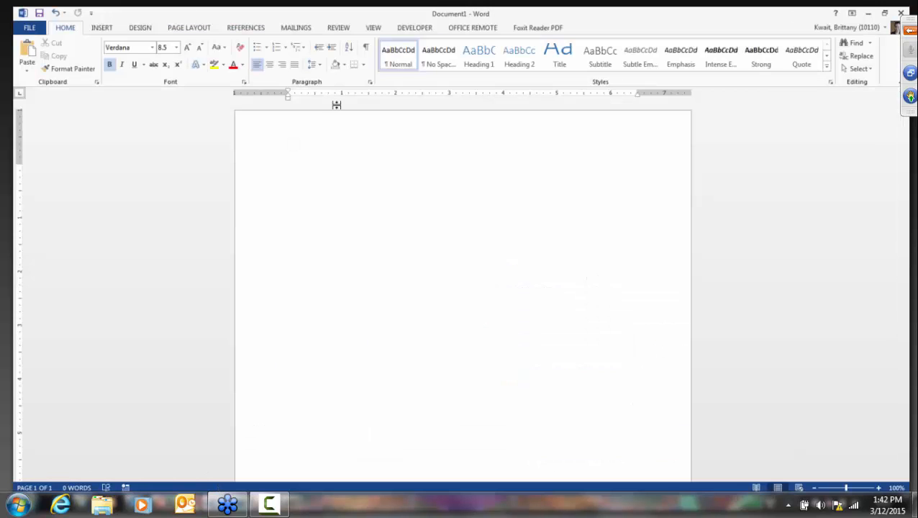
text(Today's leading internal audit functions are moving to the type of strategic leadership)
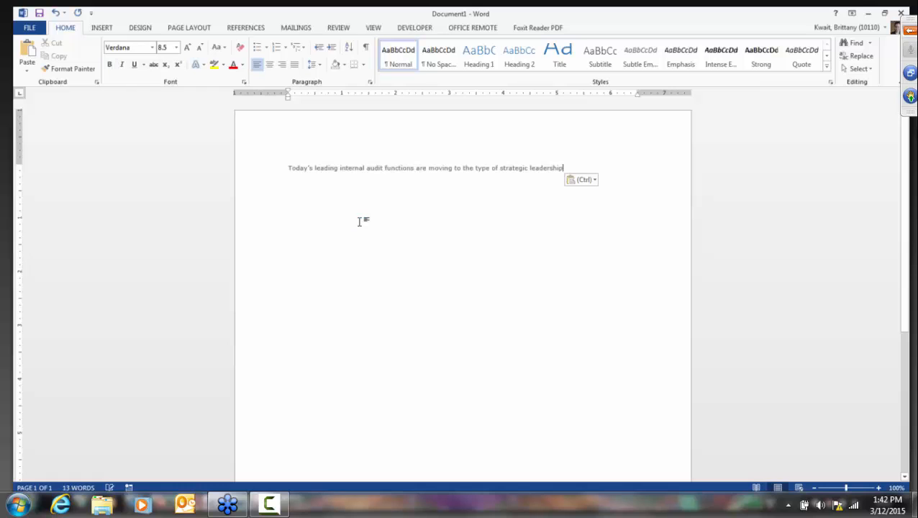
double_click(319, 169)
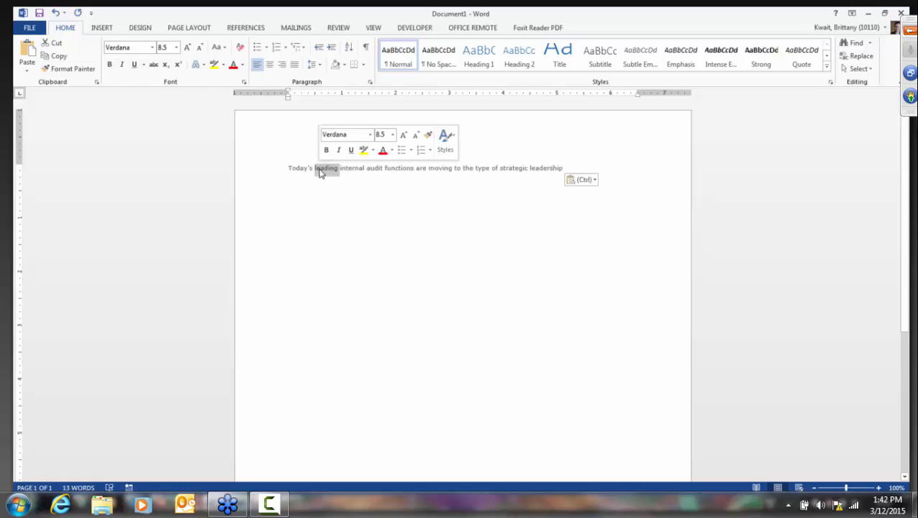
- Look through the font list and the theme colour sets available in Word for the pasted sentence
click(152, 47)
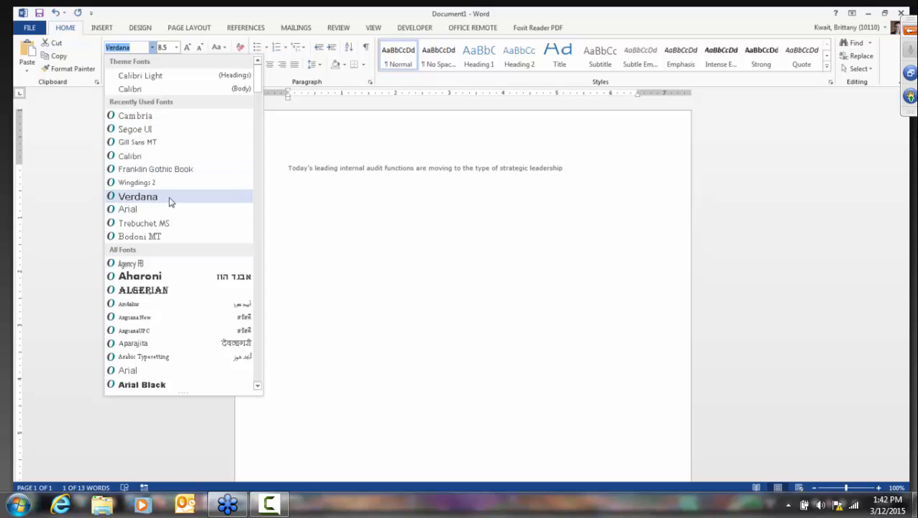
click(325, 169)
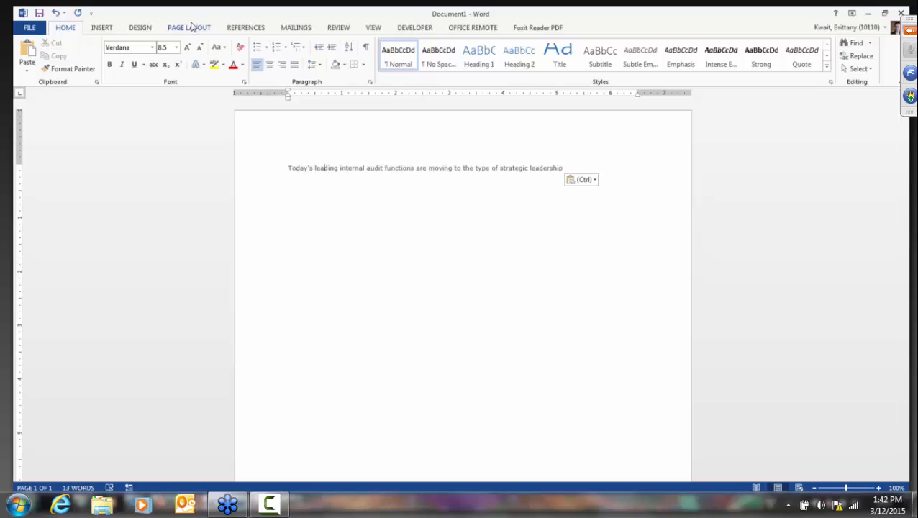
click(151, 28)
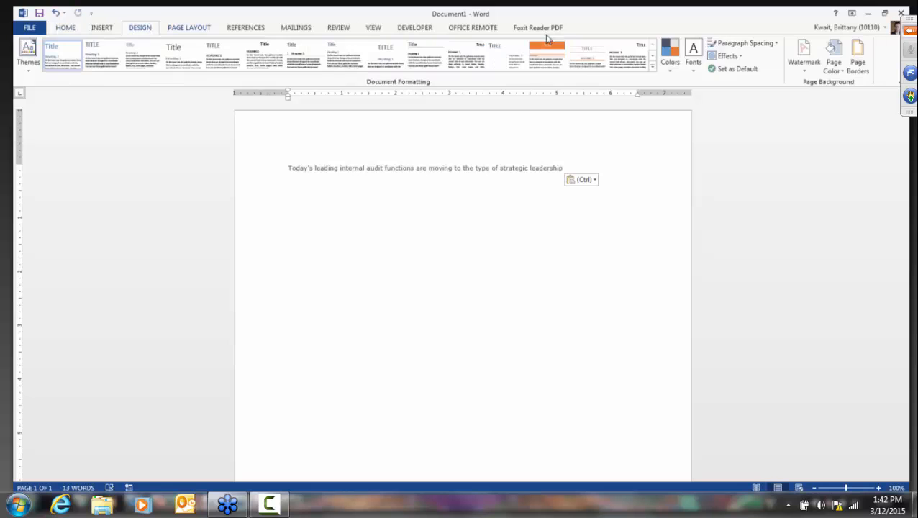
click(672, 66)
scroll(723, 146, down, 1)
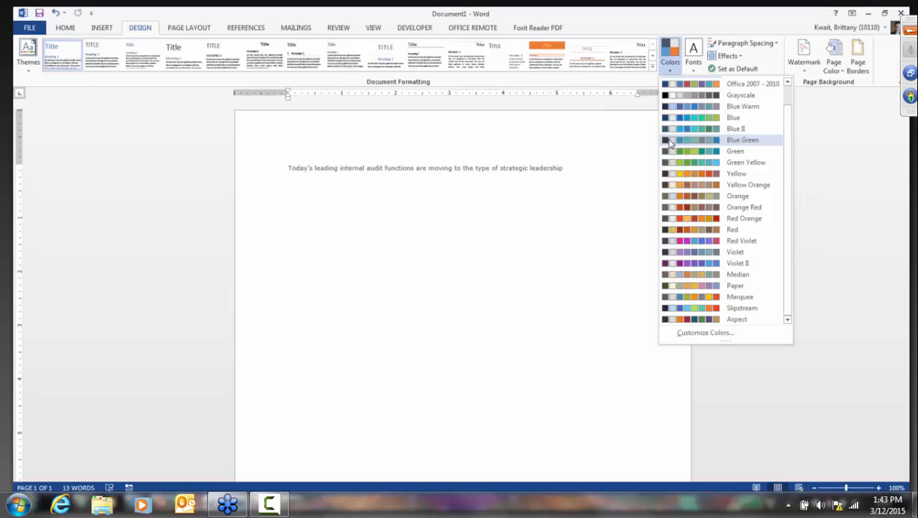
click(525, 176)
drag(558, 168, 437, 180)
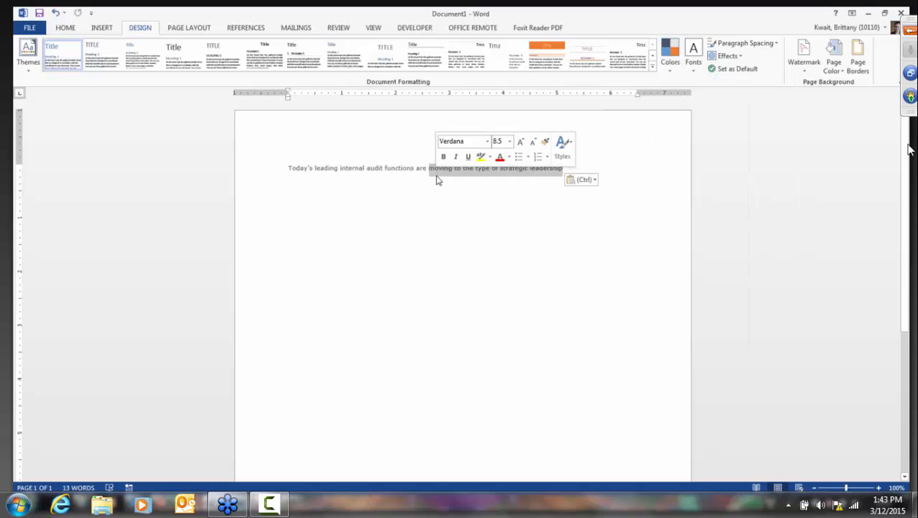
click(452, 198)
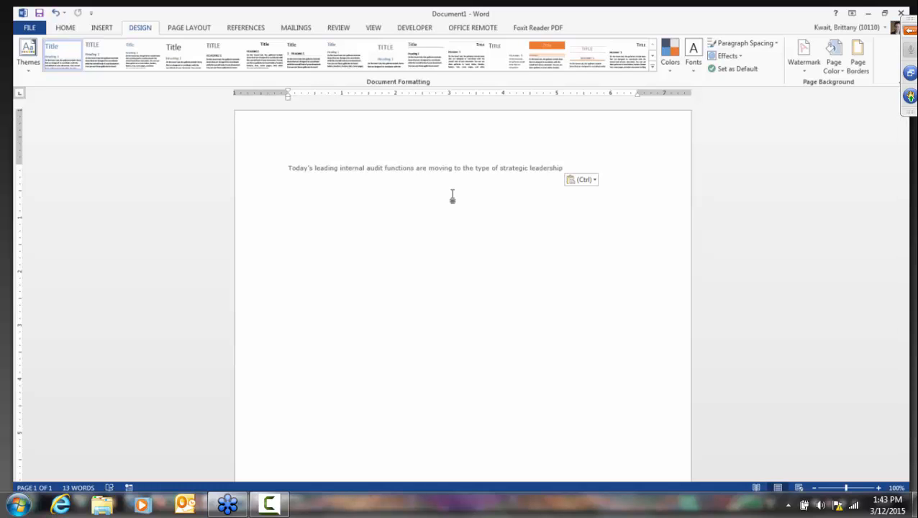
- Browse the complete list of fonts available in Word, and minimize the document
click(67, 28)
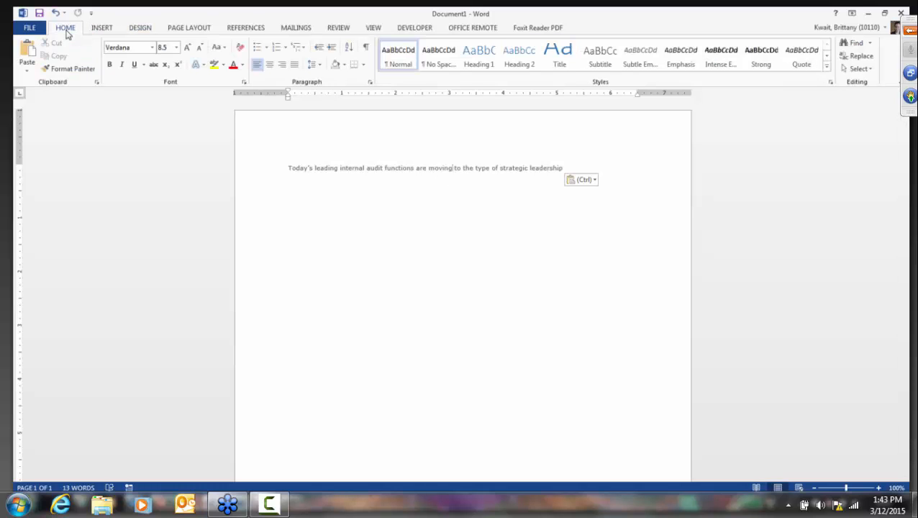
click(152, 47)
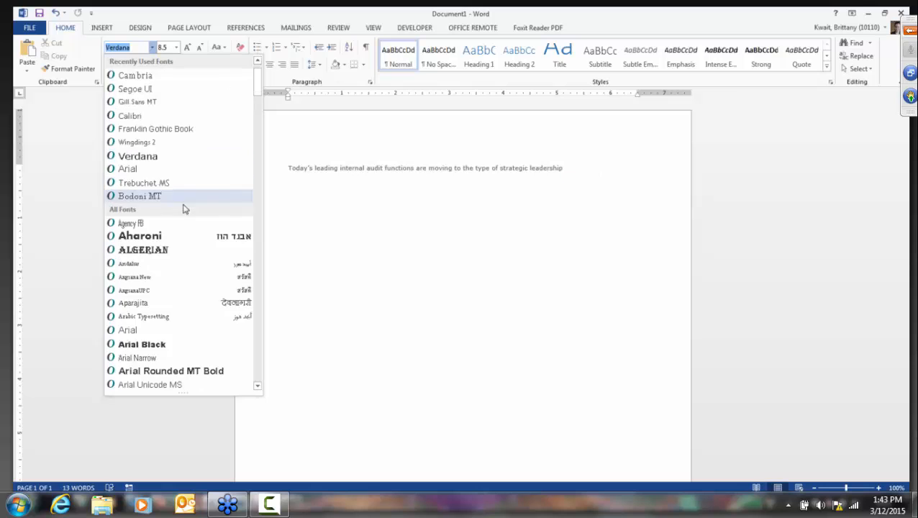
scroll(183, 209, down, 1)
scroll(183, 211, down, 3)
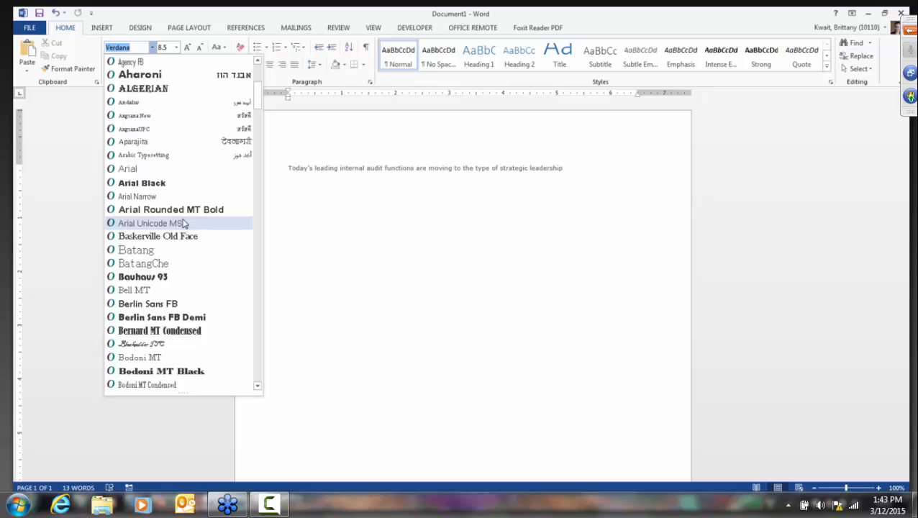
click(868, 15)
click(868, 15)
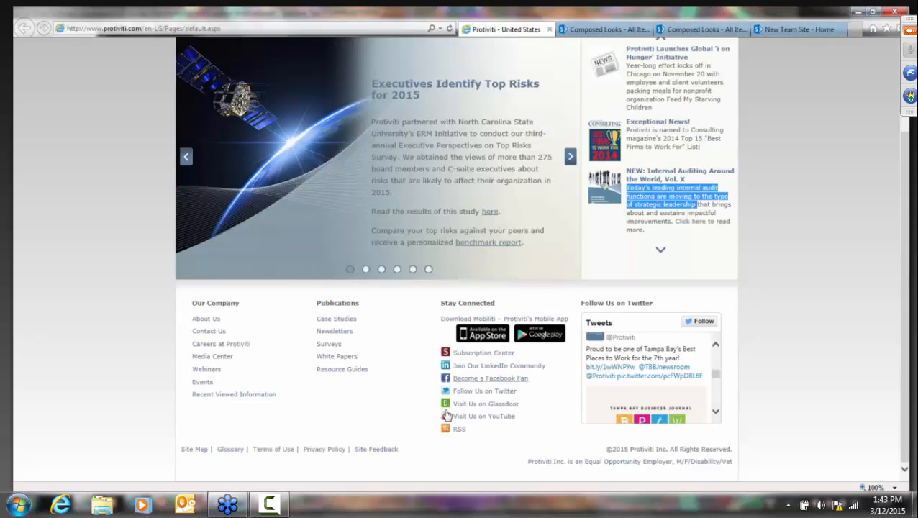
- Switch to Sublime Text and examine the Latin typefaces of the title and navigation slots in MyFontScheme.spfont
click(294, 504)
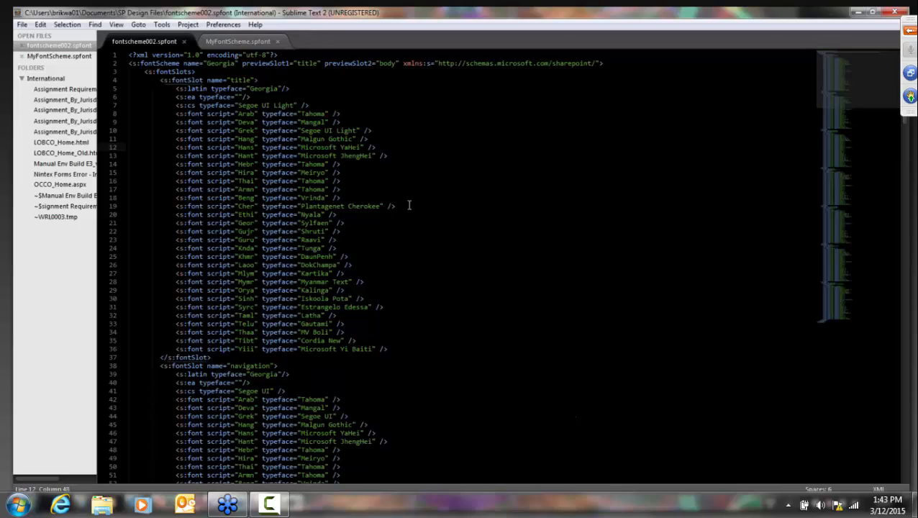
click(238, 41)
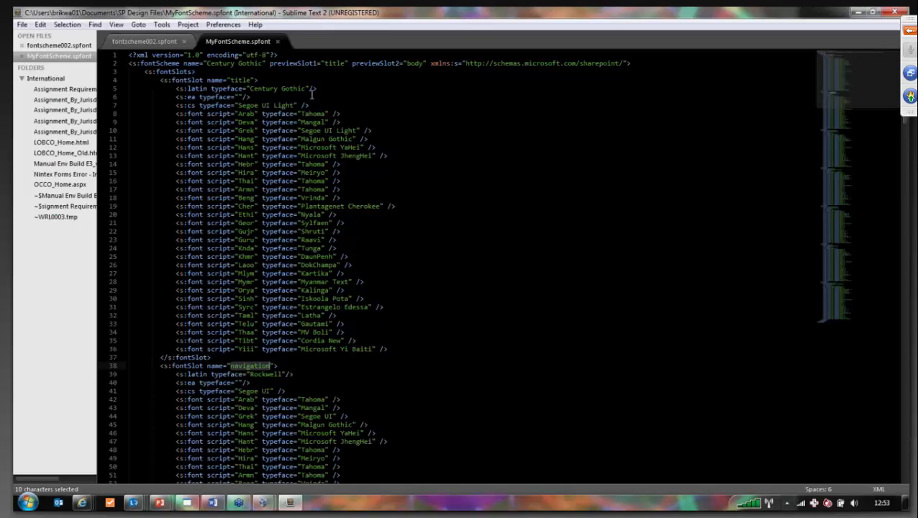
drag(307, 89, 250, 88)
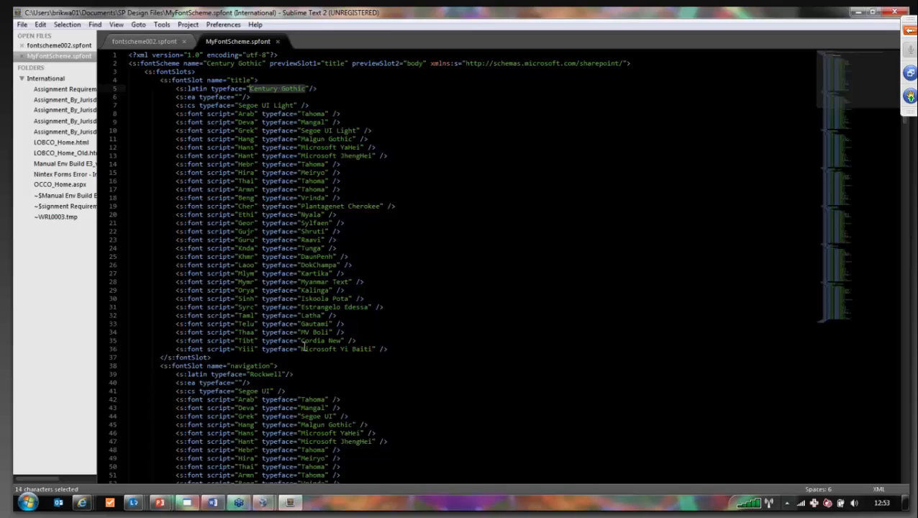
scroll(288, 338, down, 2)
double_click(274, 323)
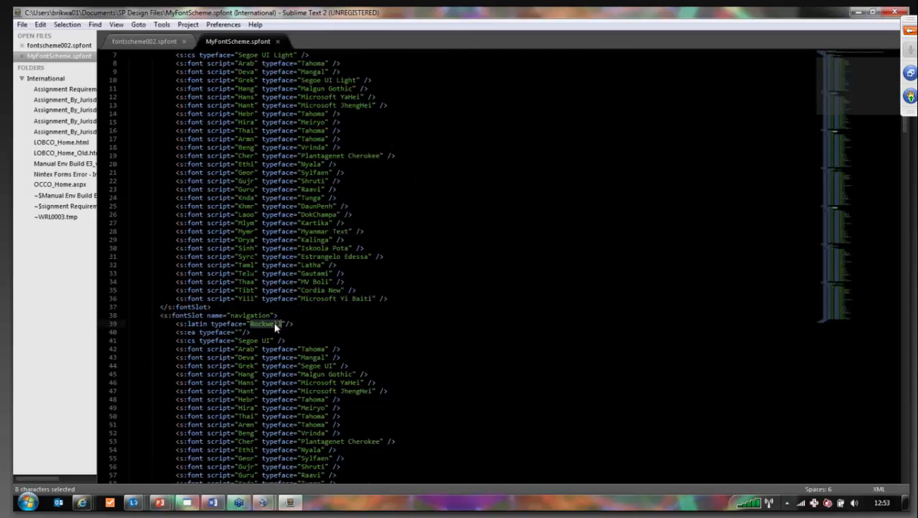
- Examine the heading slots and the body slot with its Latin typeface further down in MyFontScheme.spfont
scroll(288, 304, down, 20)
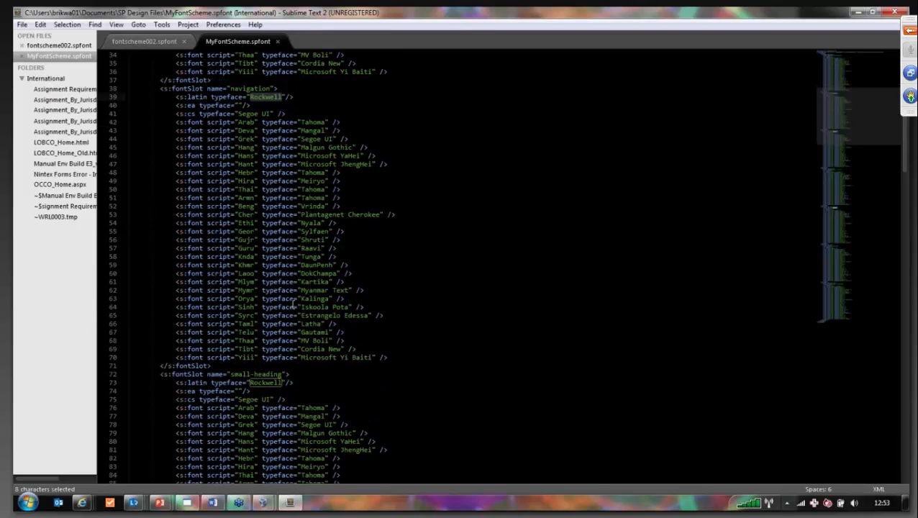
scroll(281, 189, down, 18)
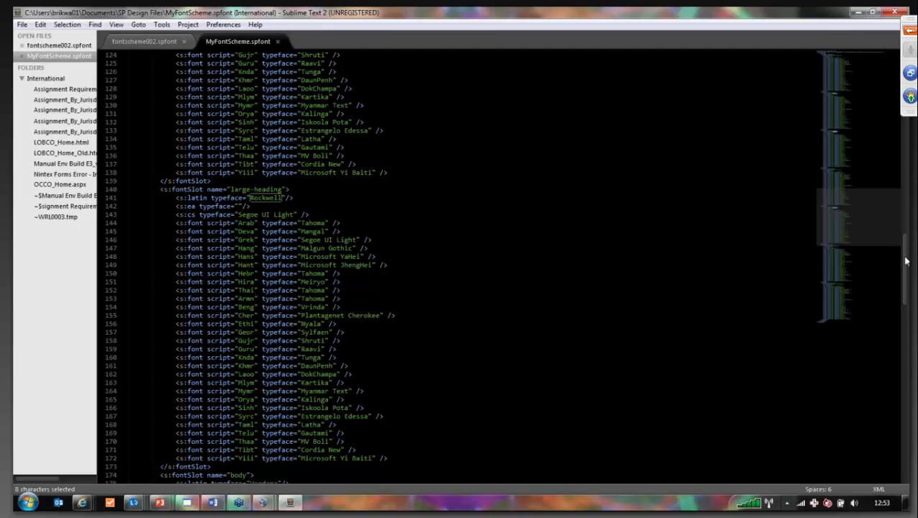
drag(905, 257, 831, 311)
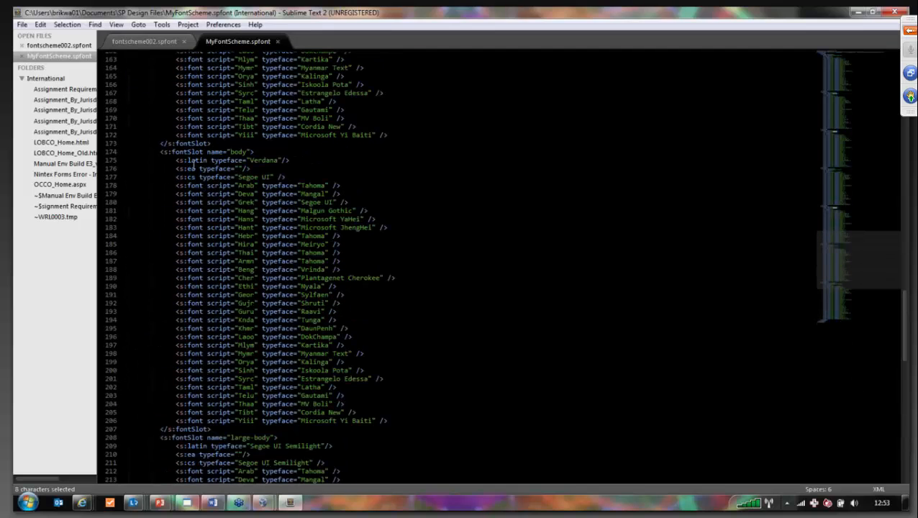
double_click(243, 145)
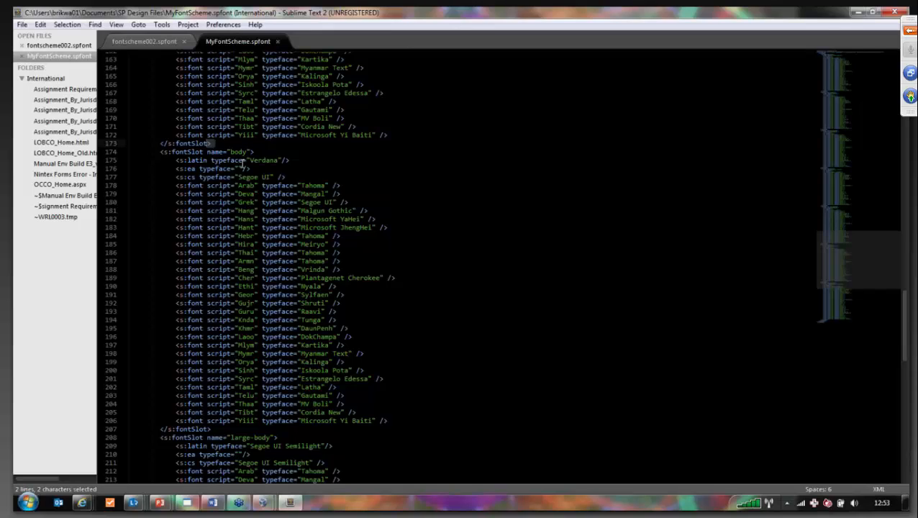
drag(207, 143, 258, 151)
double_click(260, 160)
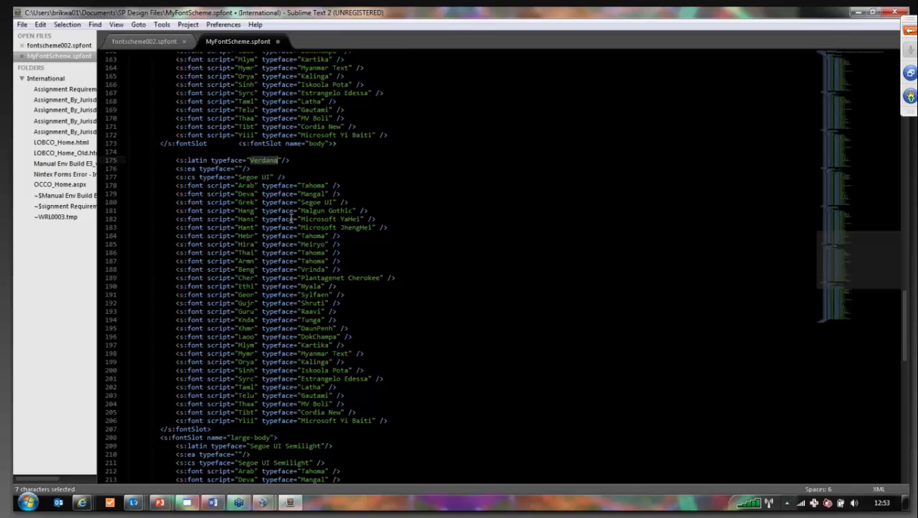
- Go back to the start of MyFontScheme.spfont and compare the navigation slot's Latin typeface with the title slot's
drag(906, 325, 899, 80)
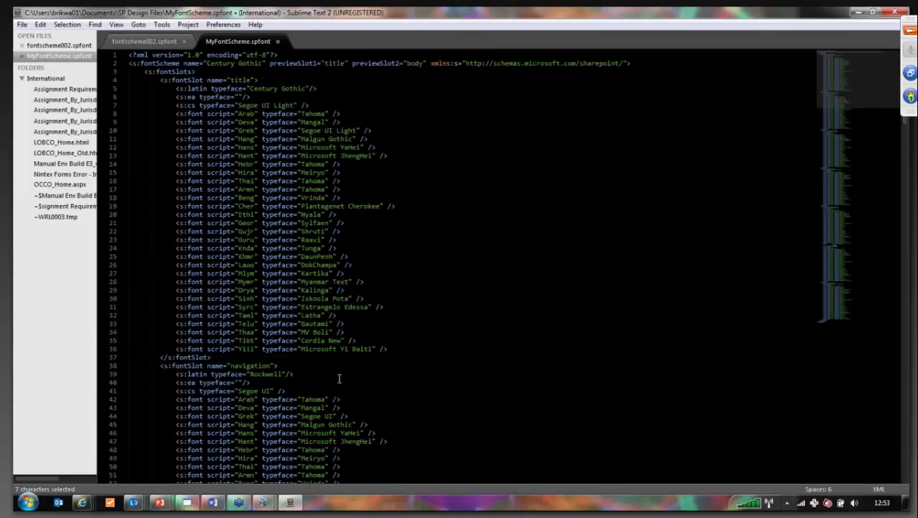
double_click(276, 374)
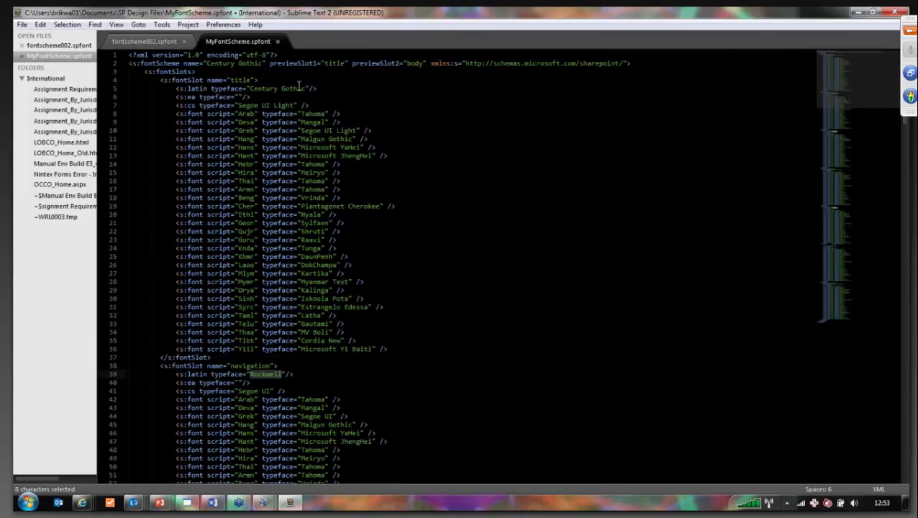
drag(308, 88, 248, 88)
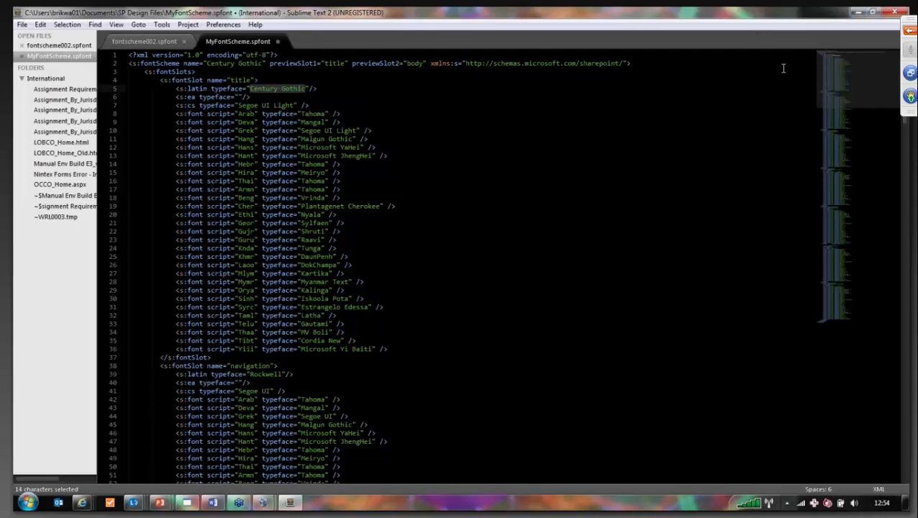
- Return to the Composed Looks list in the browser and copy the Orange look's Theme URL path
click(857, 12)
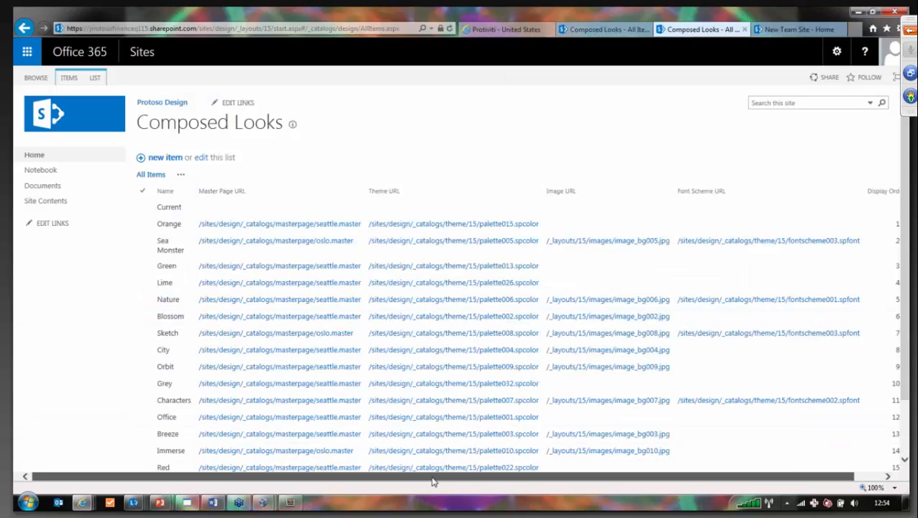
drag(432, 483, 372, 371)
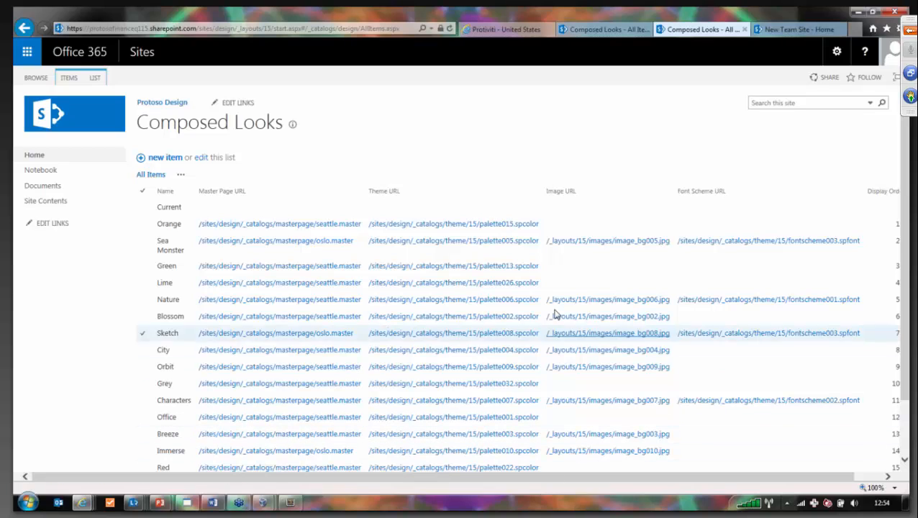
drag(548, 228, 365, 229)
key(ctrl+c)
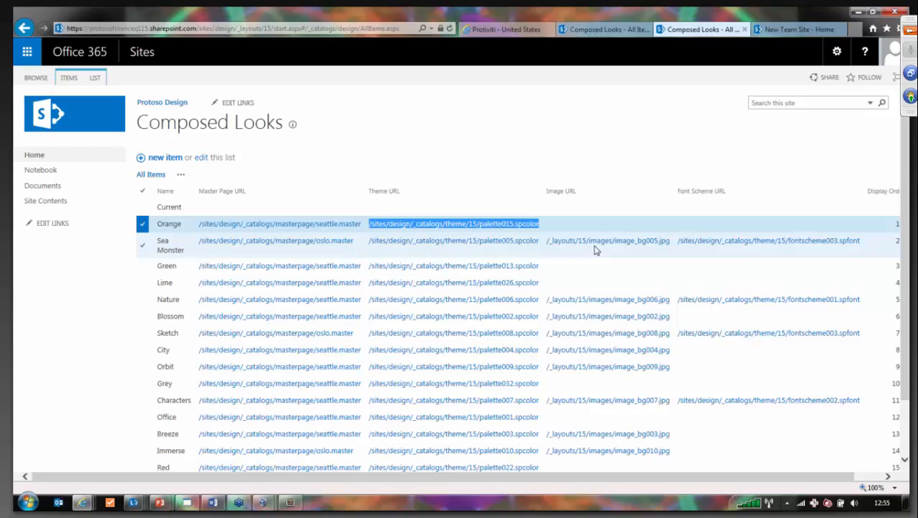
- Replace the path in the page address with the copied one, remove palette015.spcolor, and open the Theme Gallery's 15 folder
click(338, 28)
double_click(342, 29)
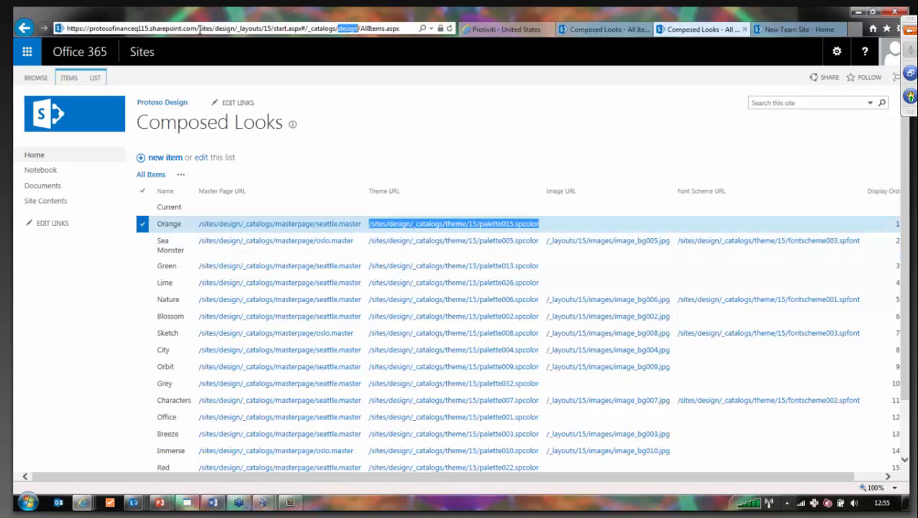
drag(195, 29, 425, 36)
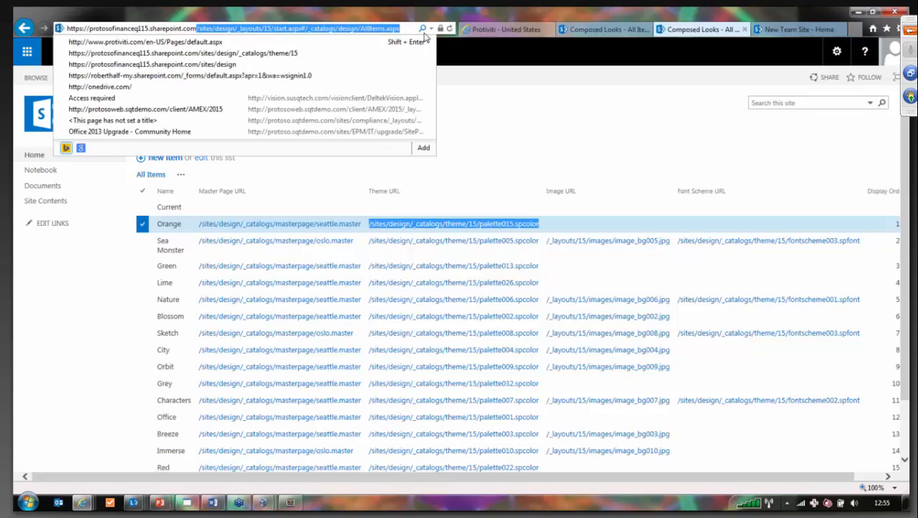
key(ctrl+v)
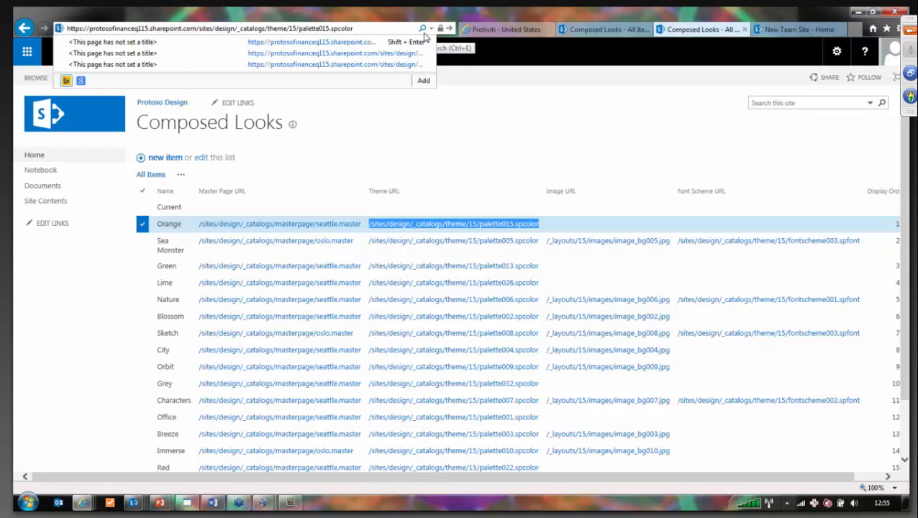
key(BackSpace)
key(BackSpace)
key(BackSpace)
key(BackSpace)
key(BackSpace)
key(BackSpace)
key(BackSpace)
key(BackSpace)
key(BackSpace)
key(BackSpace)
key(BackSpace)
key(BackSpace)
key(BackSpace)
key(BackSpace)
key(Return)
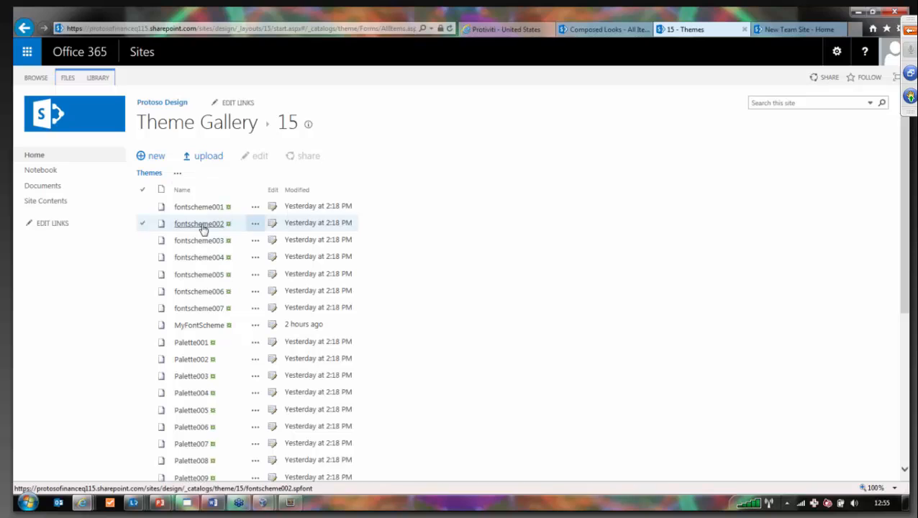
- Look through the Theme Gallery files, sort them by Modified in descending order, and return to the Composed Looks list
scroll(203, 229, down, 3)
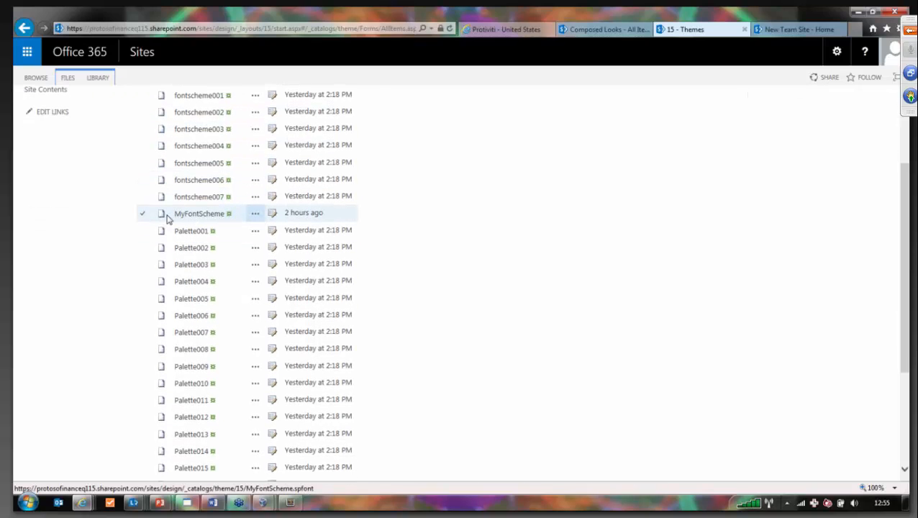
scroll(216, 225, down, 5)
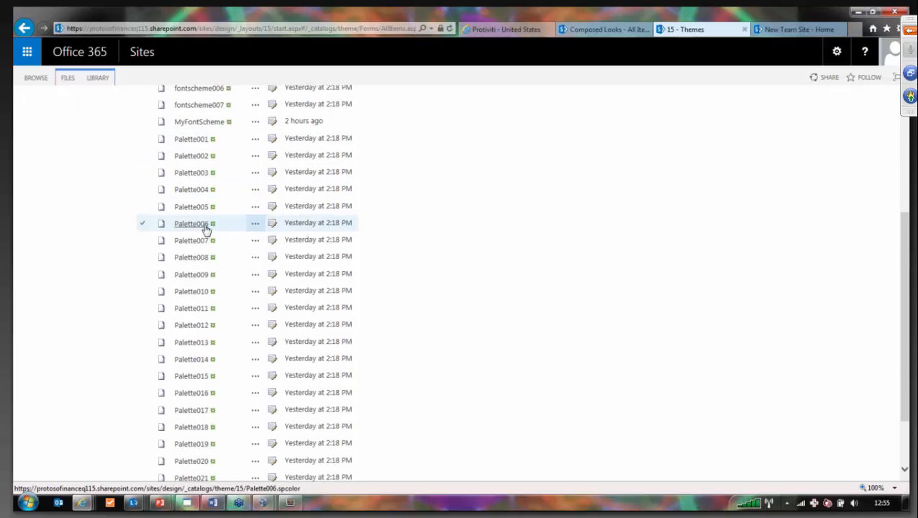
scroll(206, 229, up, 6)
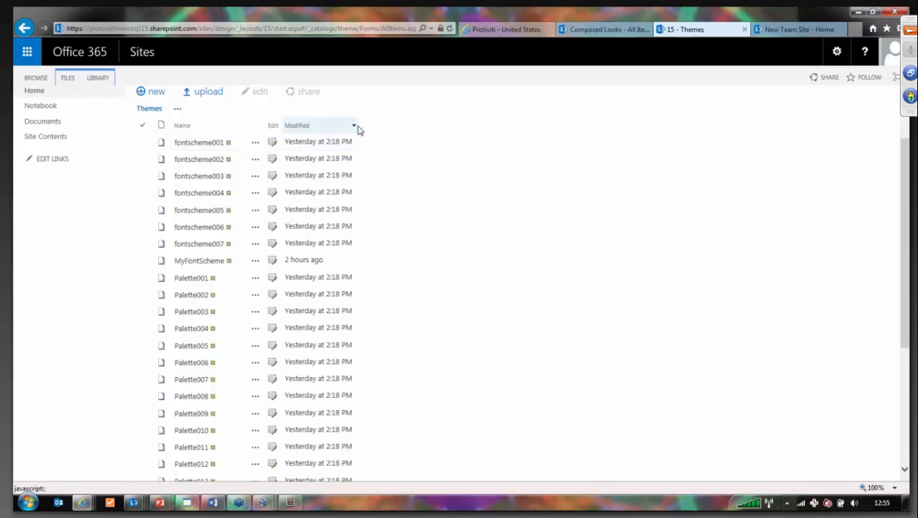
click(354, 127)
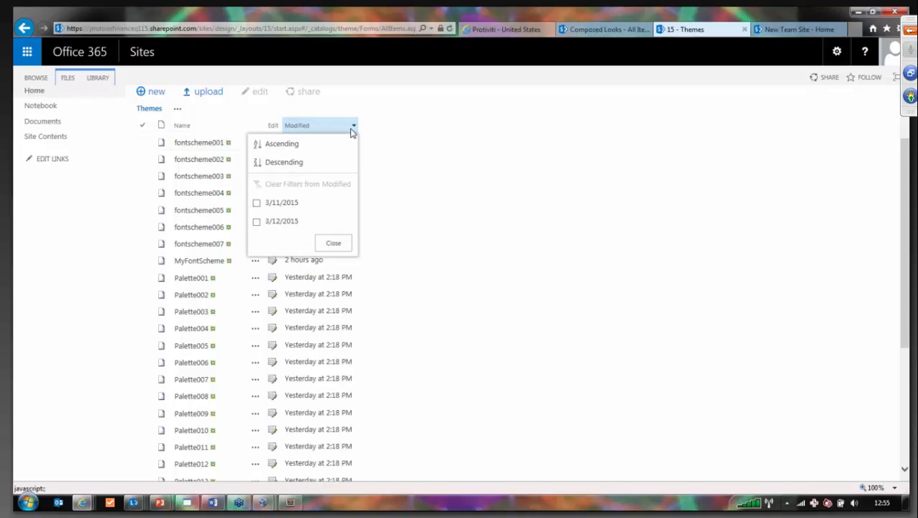
click(280, 162)
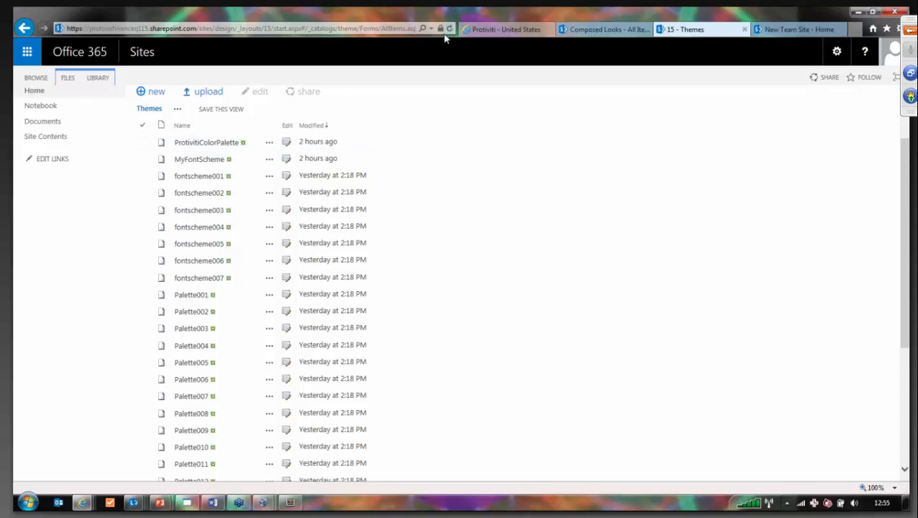
click(594, 30)
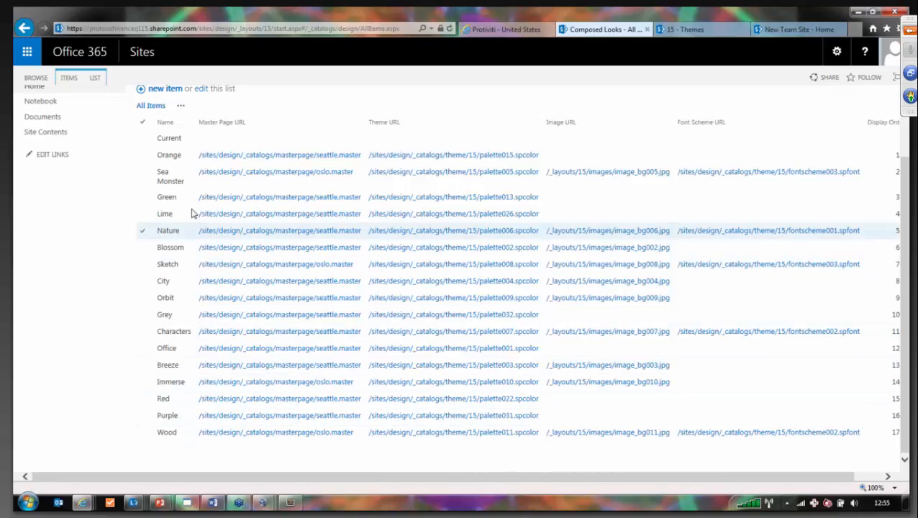
- Modify the All Items view of Composed Looks so it displays the Title column in position 1, and save the view
scroll(183, 173, up, 2)
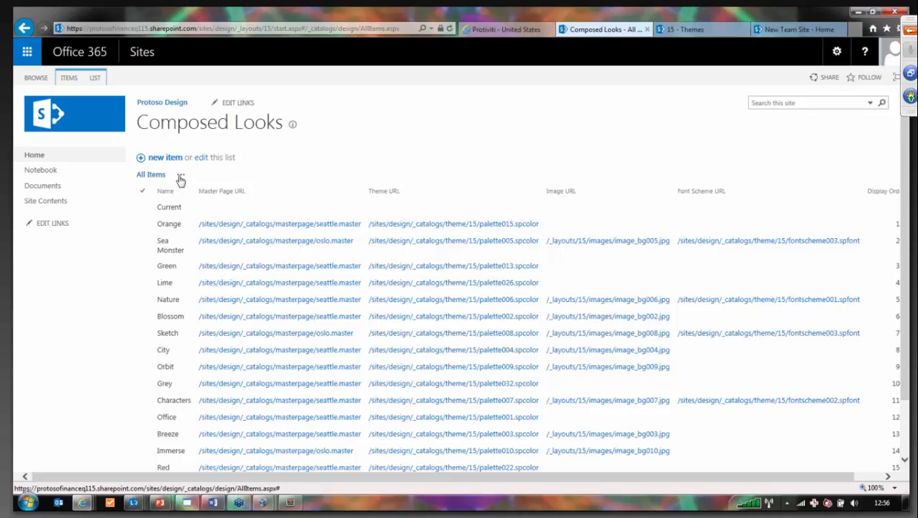
click(181, 176)
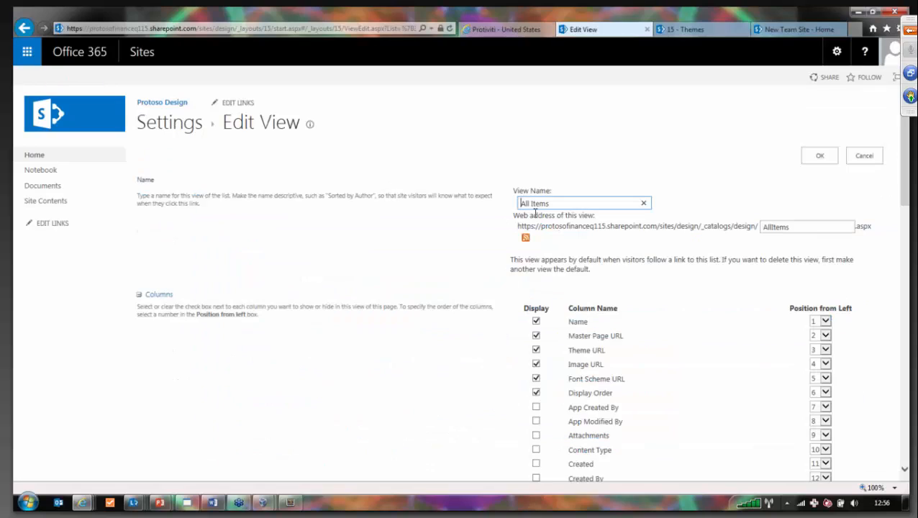
scroll(636, 331, down, 3)
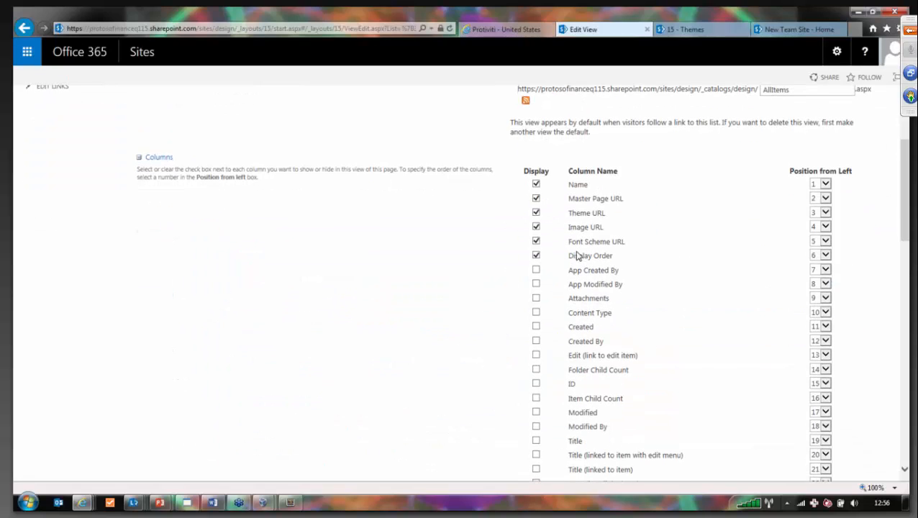
scroll(548, 334, down, 2)
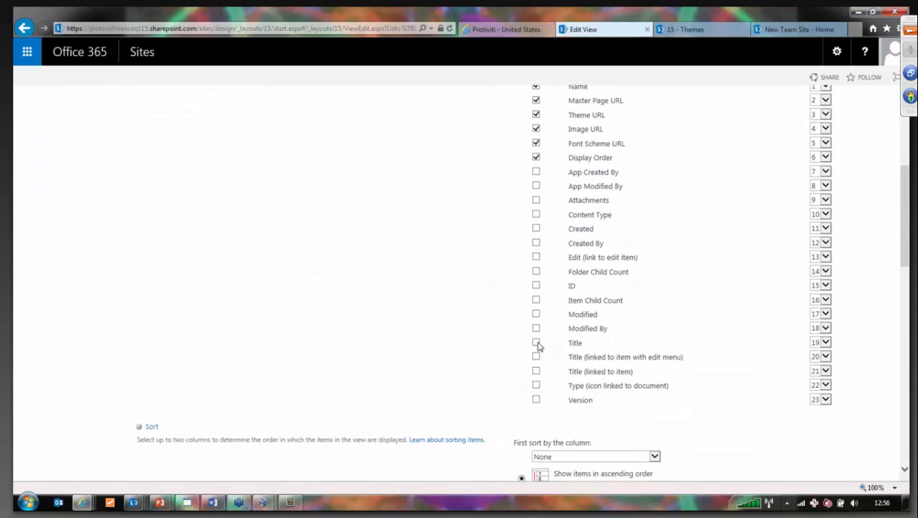
click(536, 342)
click(825, 343)
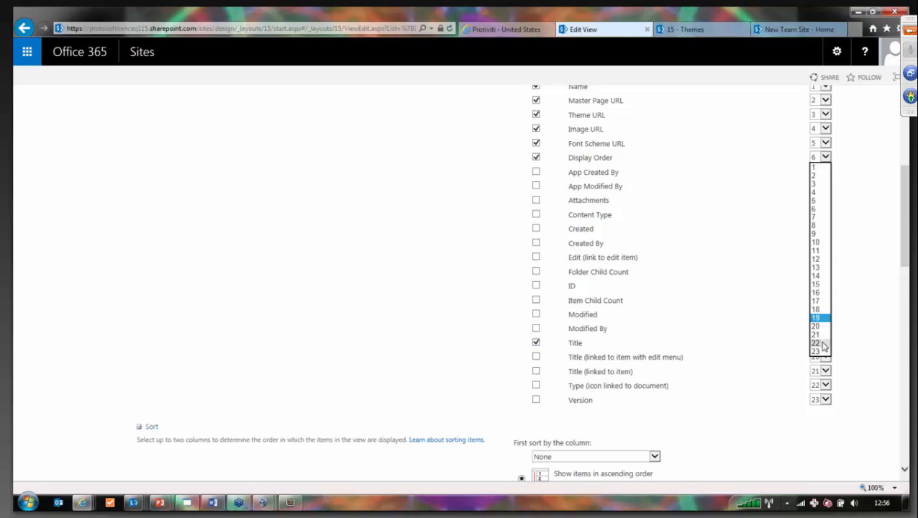
click(853, 192)
scroll(851, 206, up, 5)
click(814, 159)
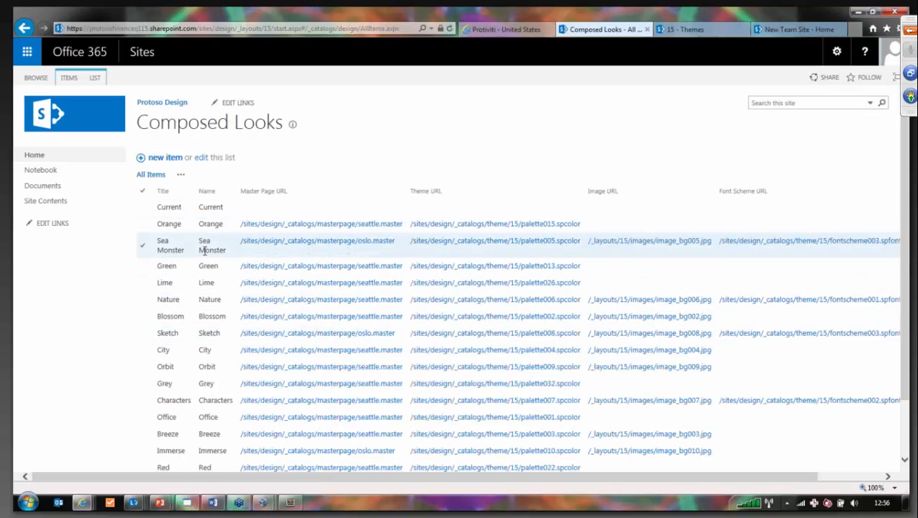
- Put the Composed Looks list into inline editing and go to its last rows
scroll(205, 243, down, 2)
scroll(201, 209, up, 2)
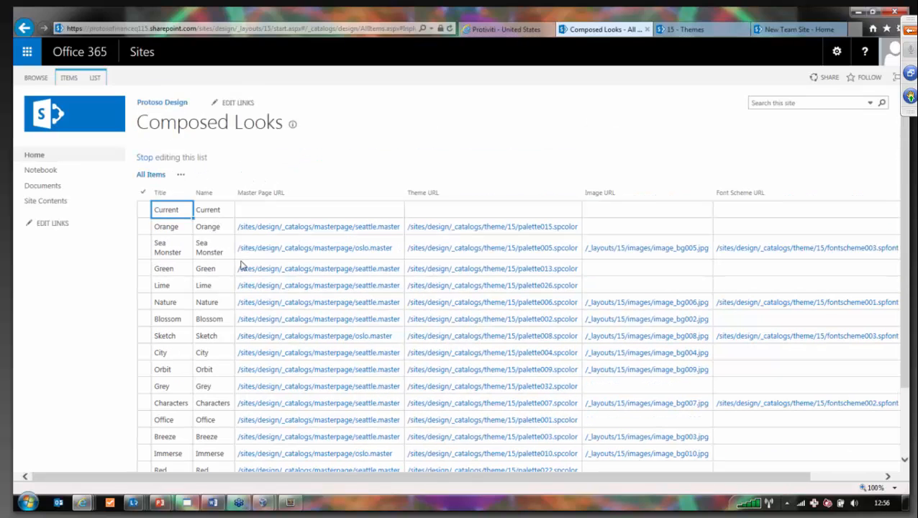
scroll(241, 268, down, 3)
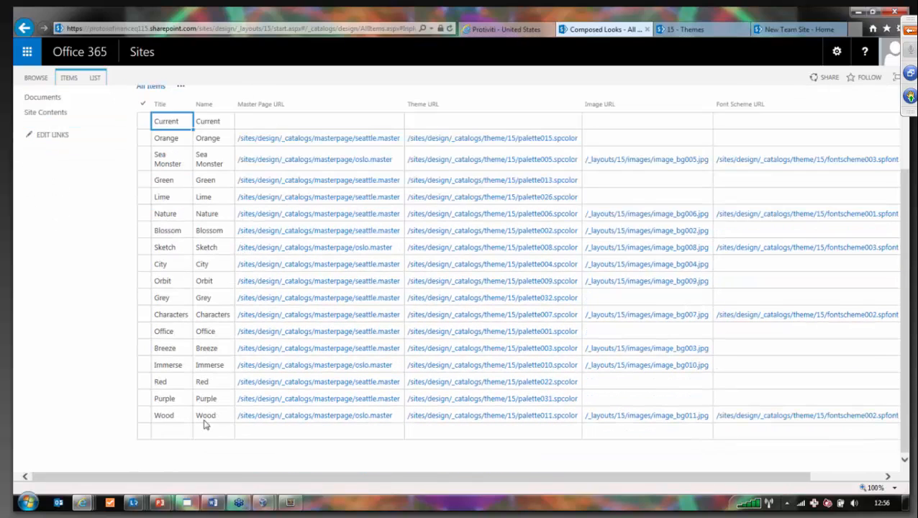
click(164, 398)
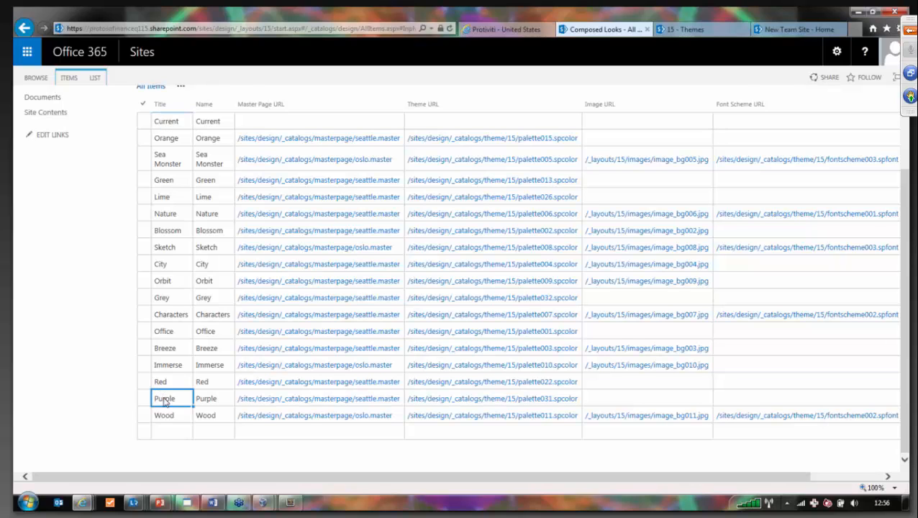
scroll(181, 387, up, 3)
scroll(184, 384, down, 3)
- Copy the Wood row's cells from Title through Font Scheme URL into the empty row beneath it
drag(164, 416, 795, 420)
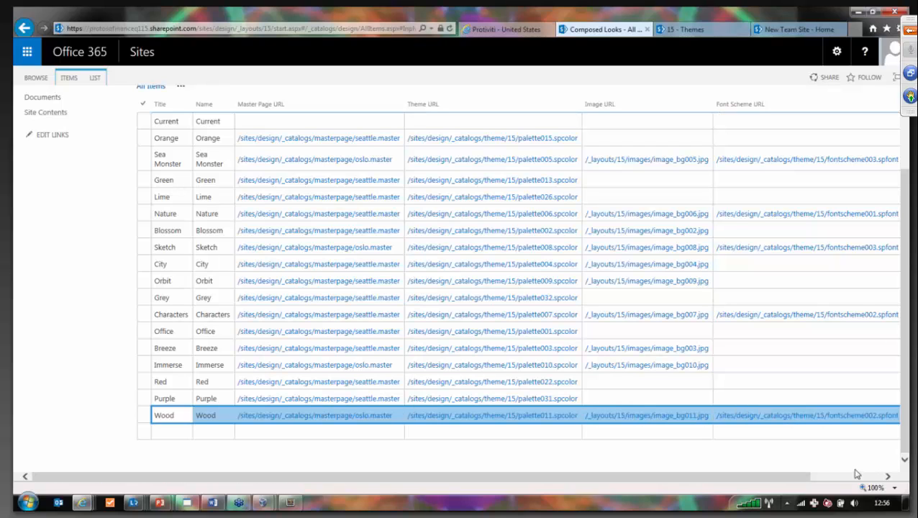
click(886, 476)
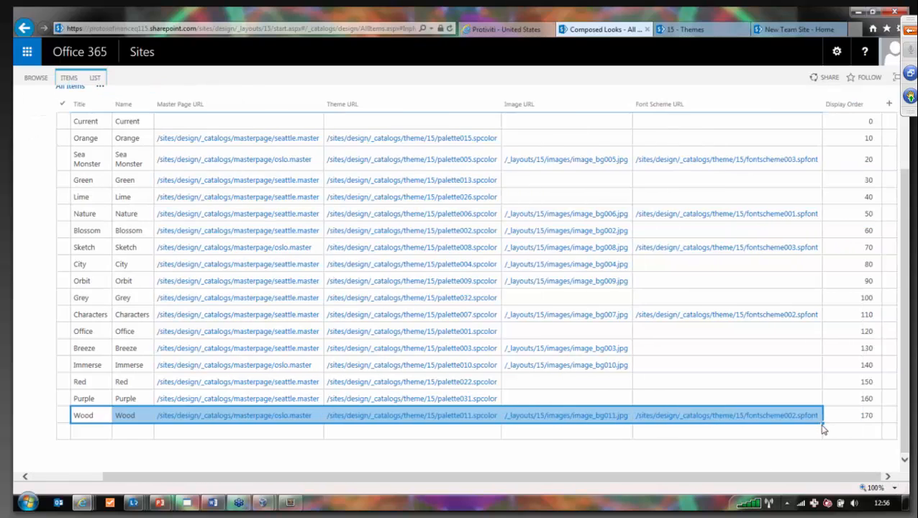
drag(821, 422, 730, 459)
click(108, 432)
click(108, 431)
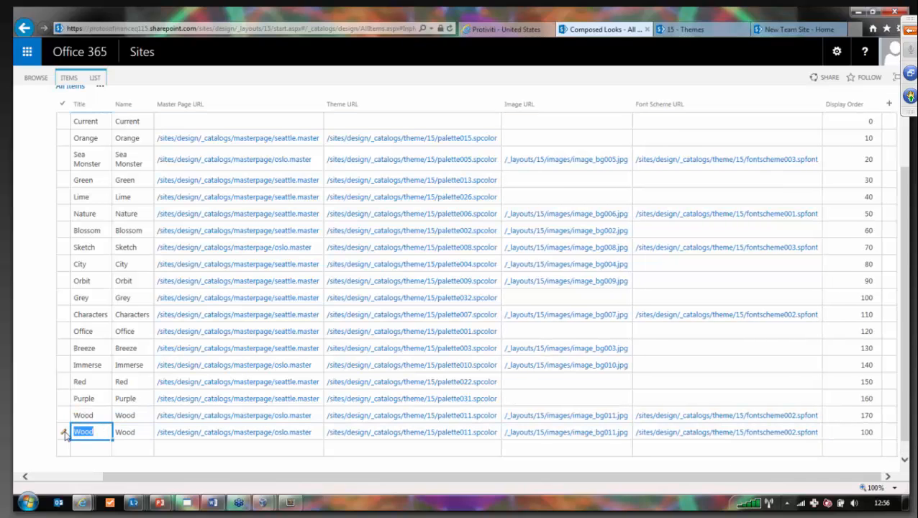
- Enter Protiviti as both the Title and the Name of the copied row
text(Protiviti)
key(Tab)
text(Pr)
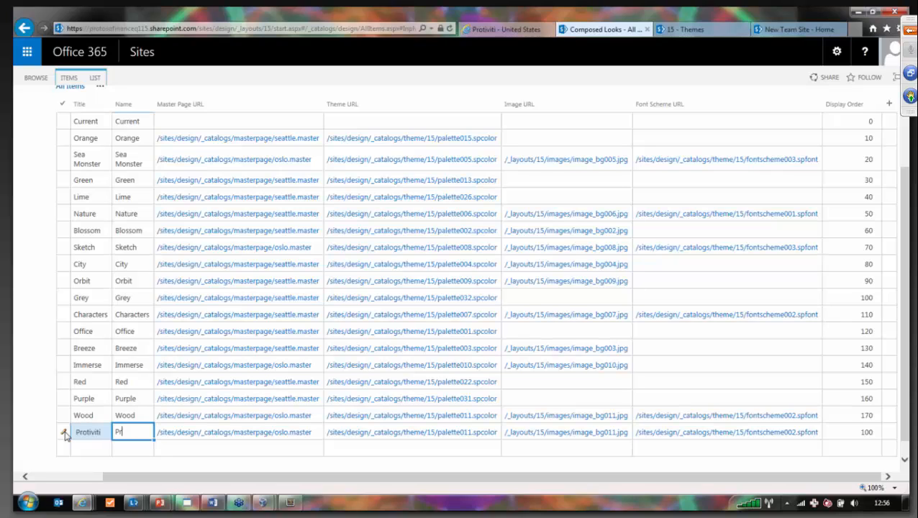
text(otiviti)
key(Tab)
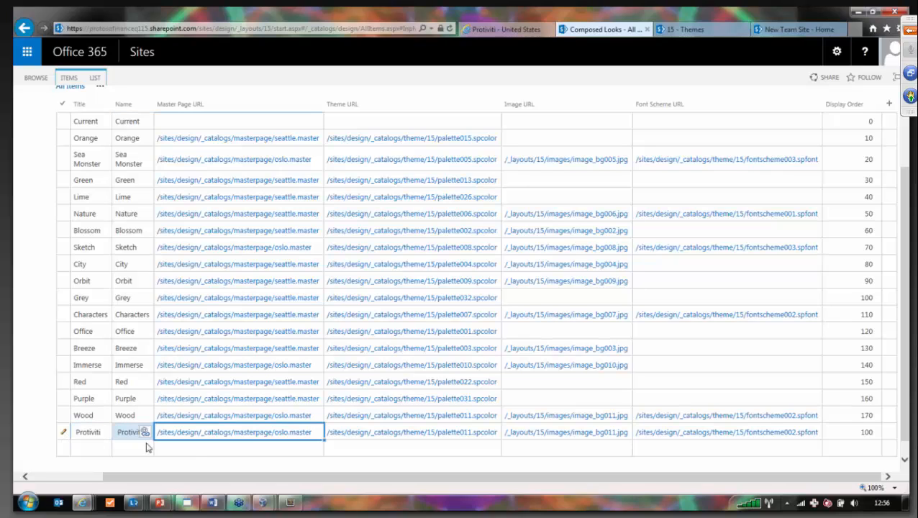
- Replace oslo with seattle in the Protiviti row's Master Page URL so it points to seattle.master
click(286, 432)
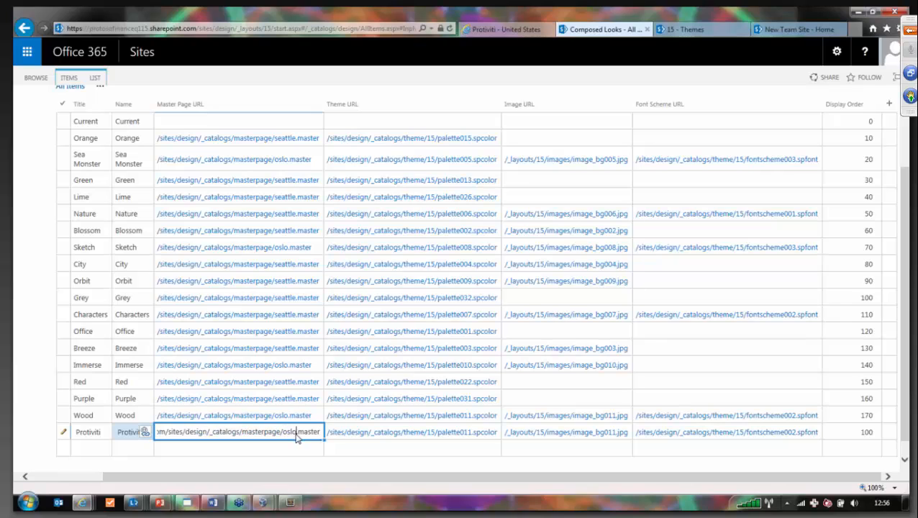
drag(296, 434, 285, 440)
text(seattle)
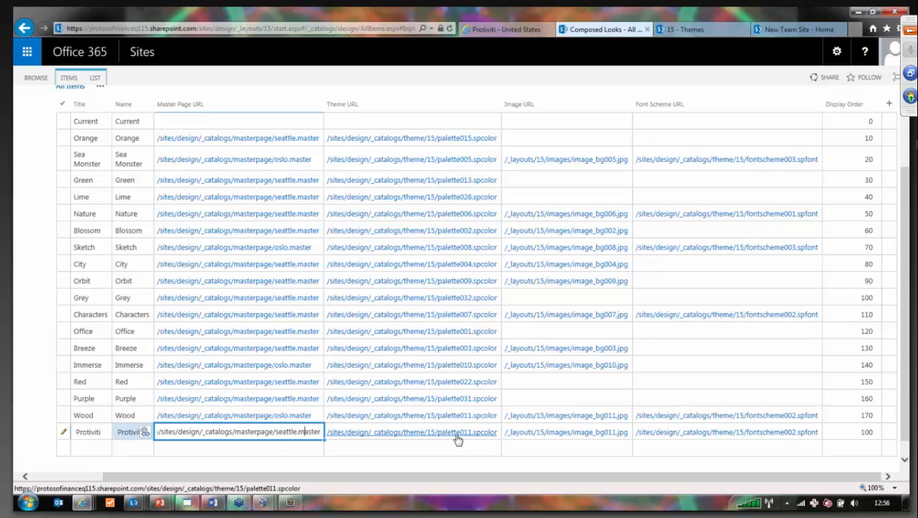
- Point the Protiviti row's Theme URL to protiviticolorpalette.spcolor and check the palette's file name in the Theme Gallery
click(498, 432)
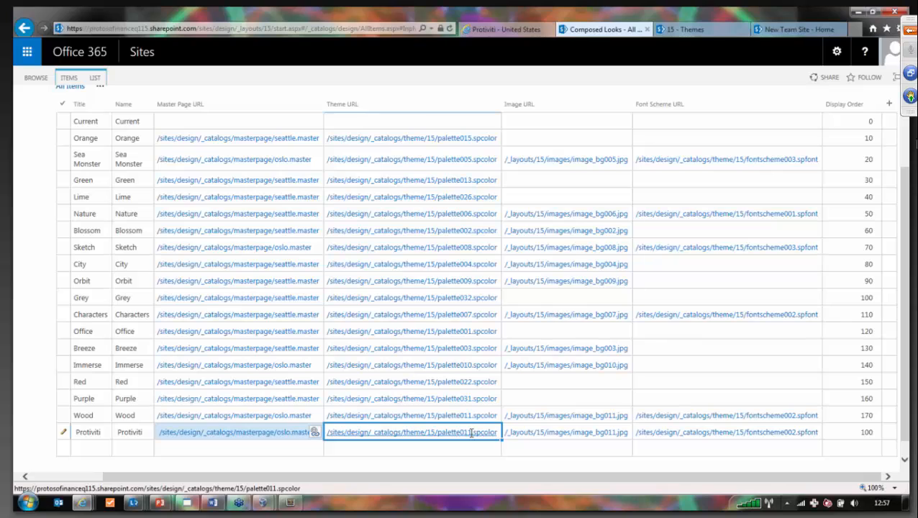
click(466, 432)
drag(473, 437, 440, 438)
text(protiviticolo)
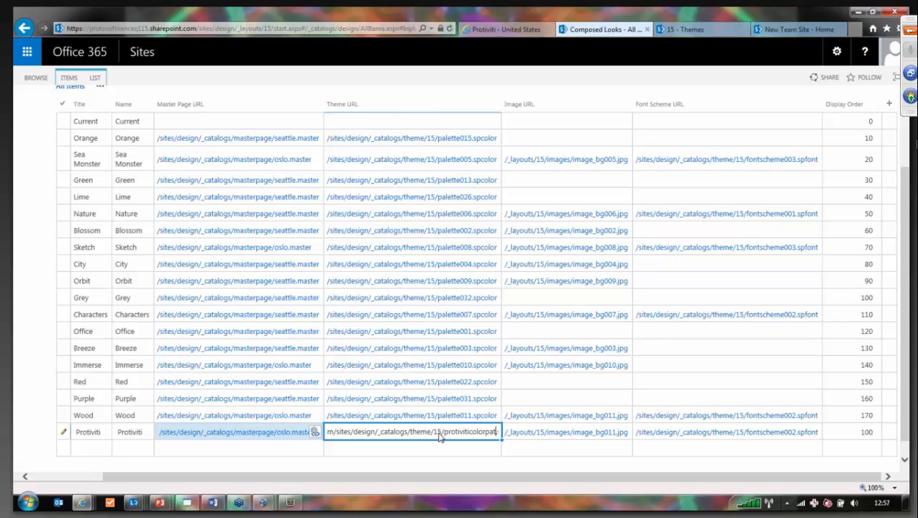
text(rpalette.spco)
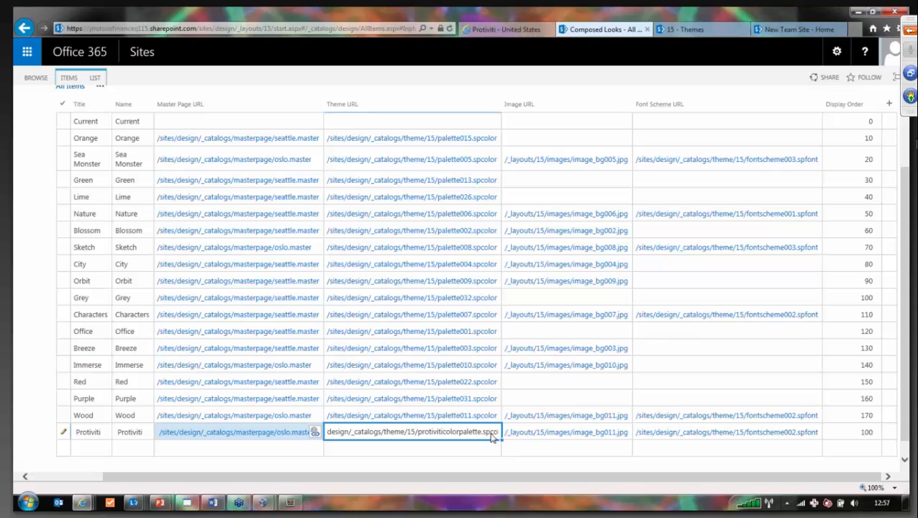
click(682, 33)
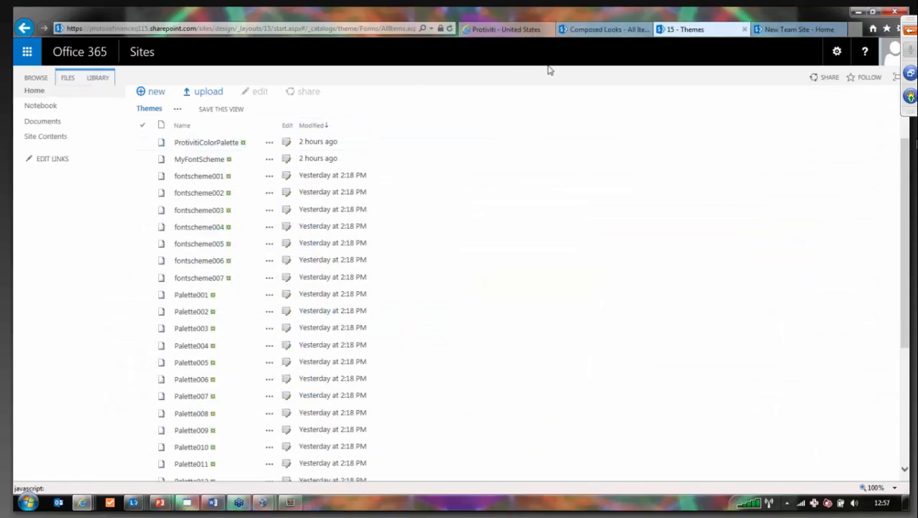
click(600, 31)
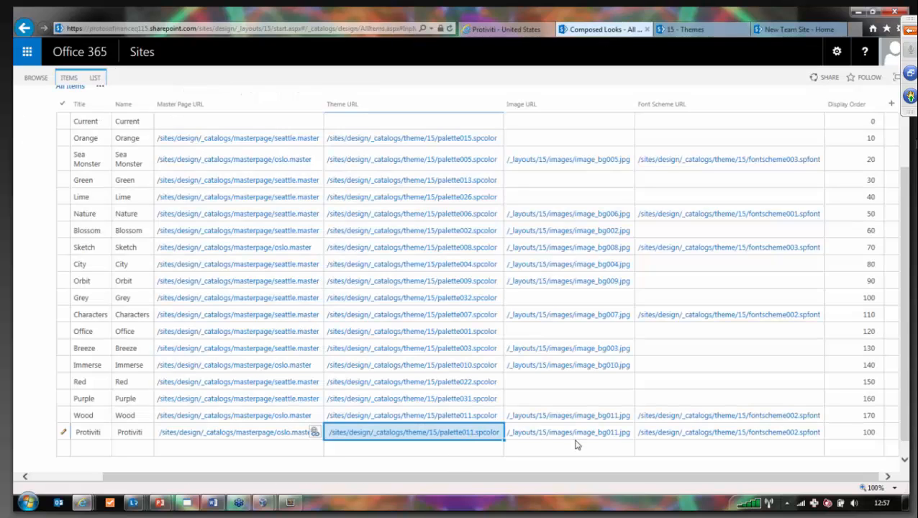
- Clear the Protiviti row's Image URL and change the file in its Font Scheme URL to myfontscheme.spfont
click(630, 436)
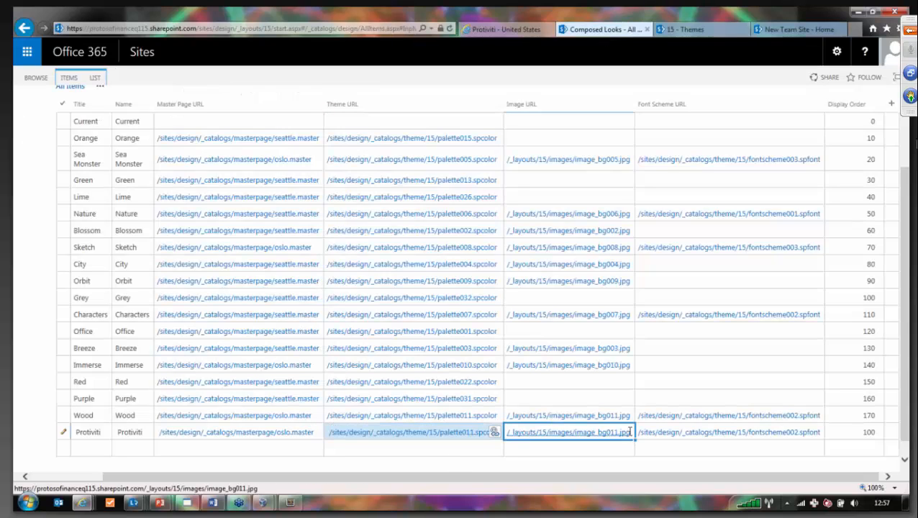
key(Delete)
click(679, 430)
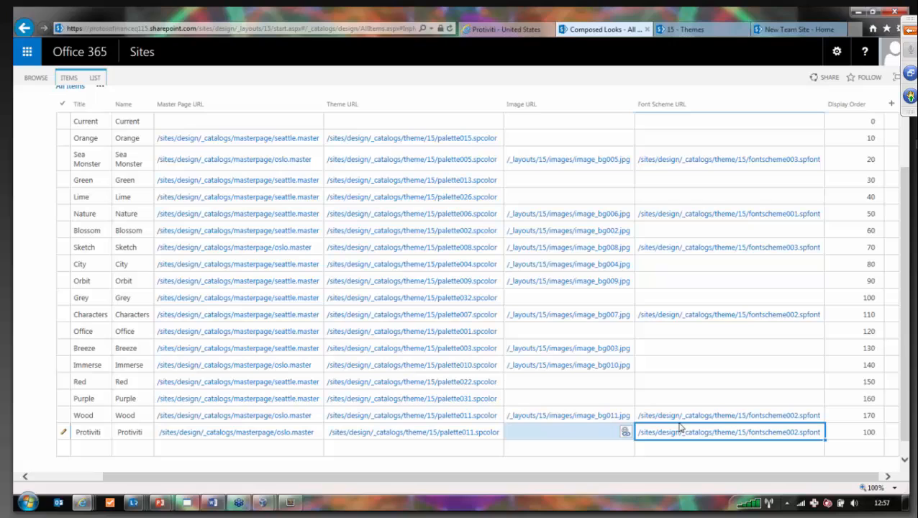
click(798, 432)
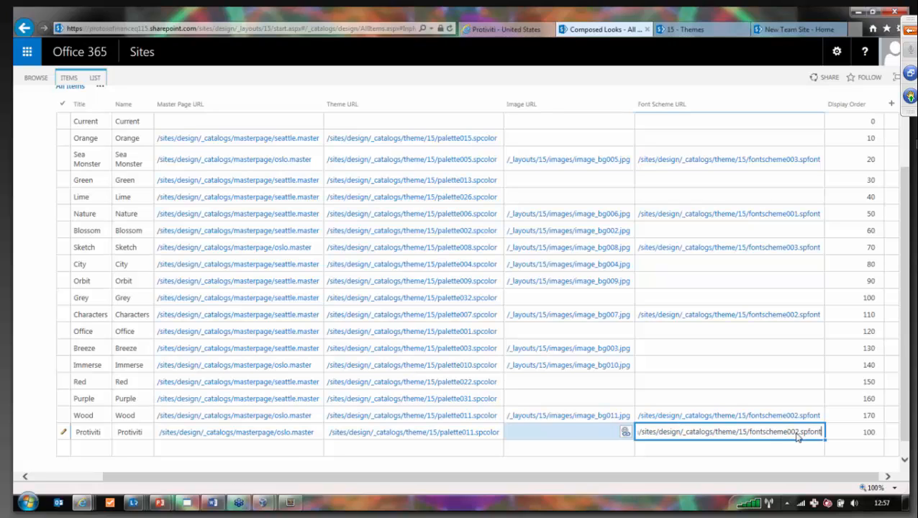
drag(799, 433, 750, 434)
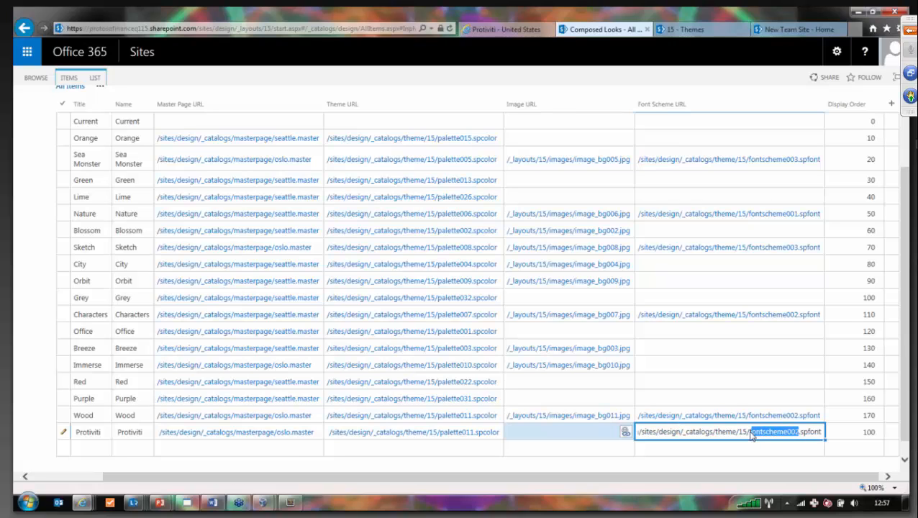
key(Delete)
text(myfontscheme)
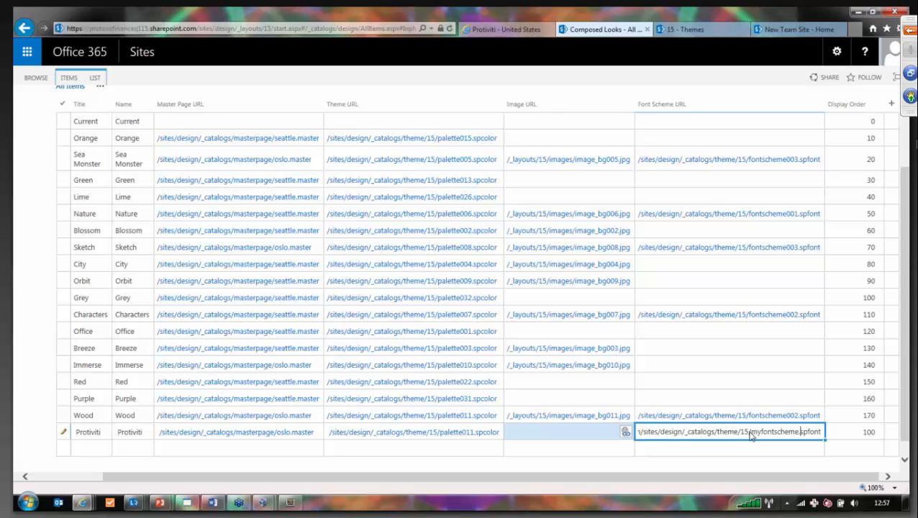
- Set the Protiviti row's Display Order to 10 and commit the row
click(862, 432)
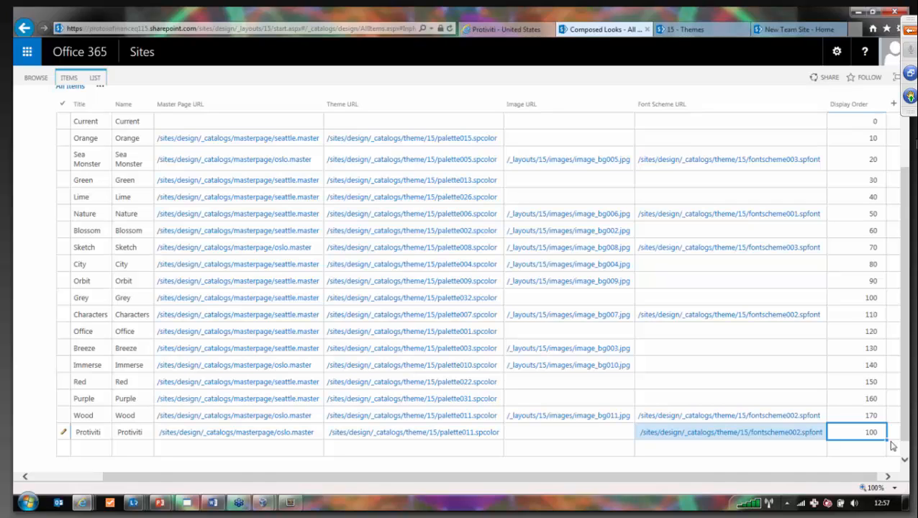
click(852, 430)
text(10)
key(Return)
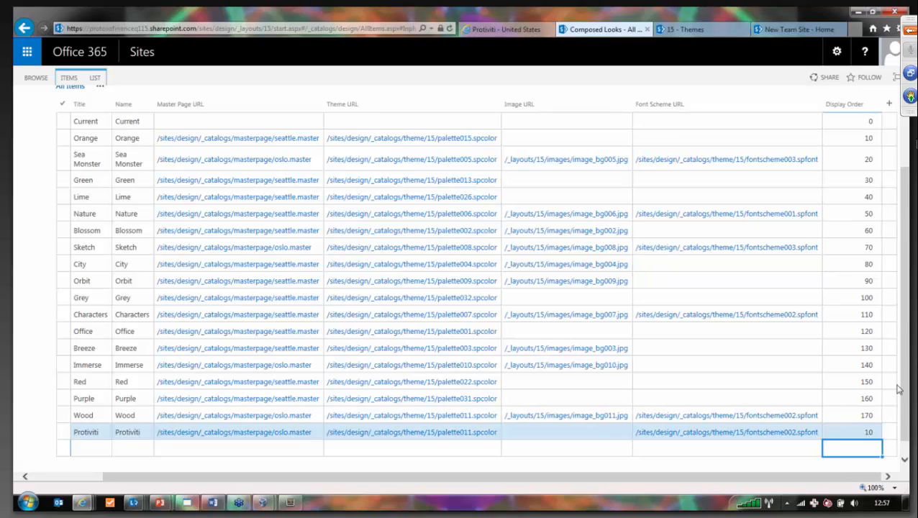
- Open the Protoso Design site's Change the look gallery and select the Protiviti look
scroll(897, 123, up, 2)
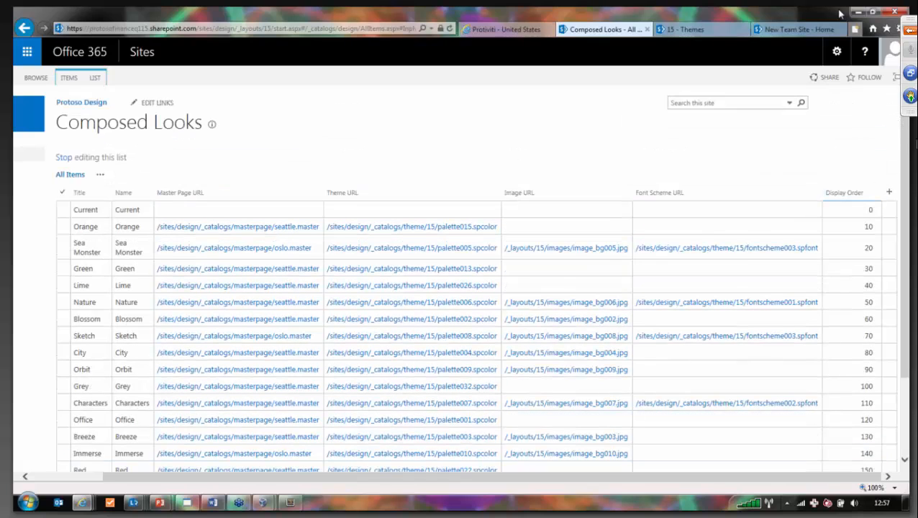
click(710, 34)
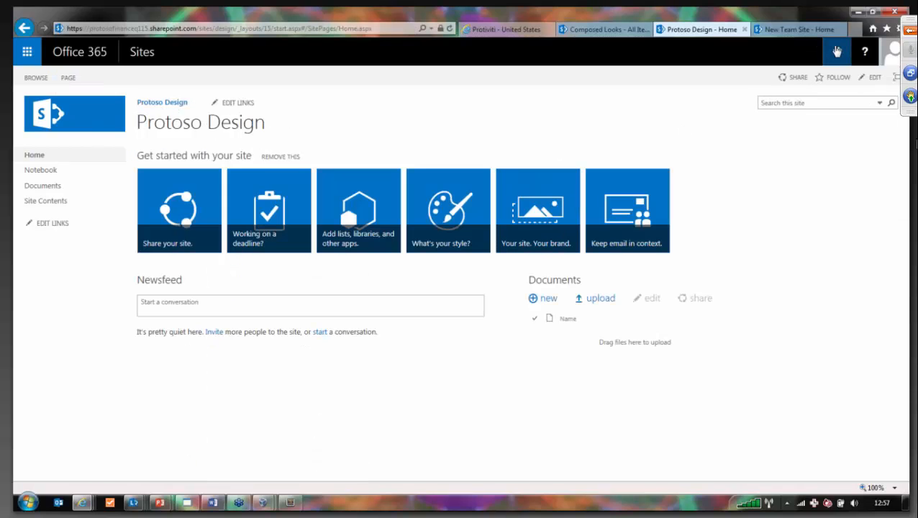
click(835, 51)
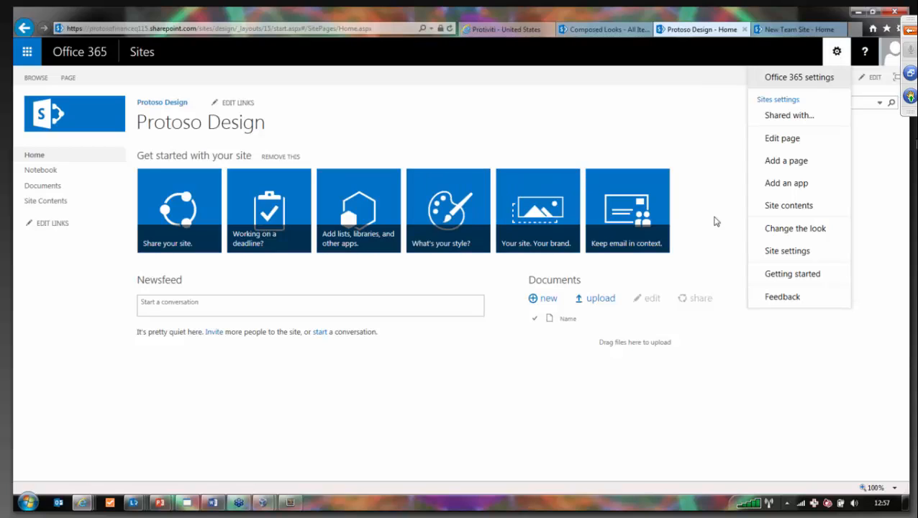
click(800, 228)
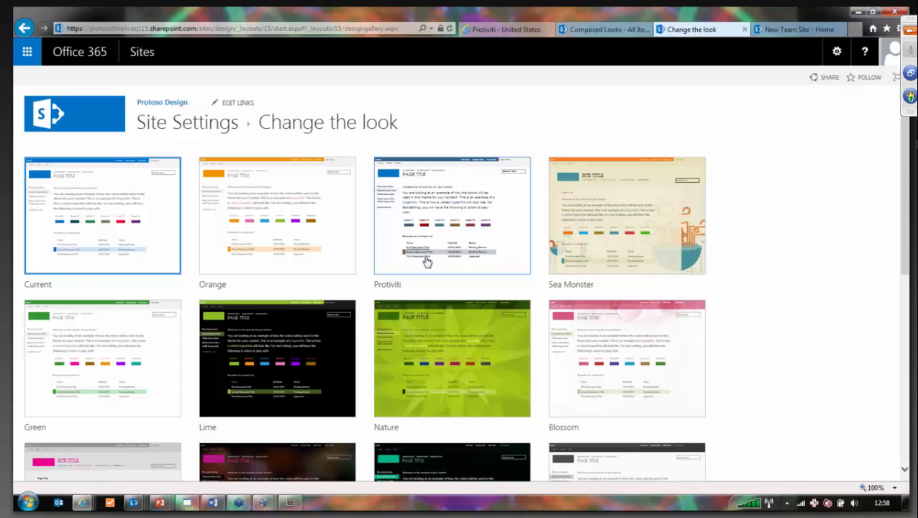
scroll(426, 261, down, 1)
scroll(426, 260, down, 1)
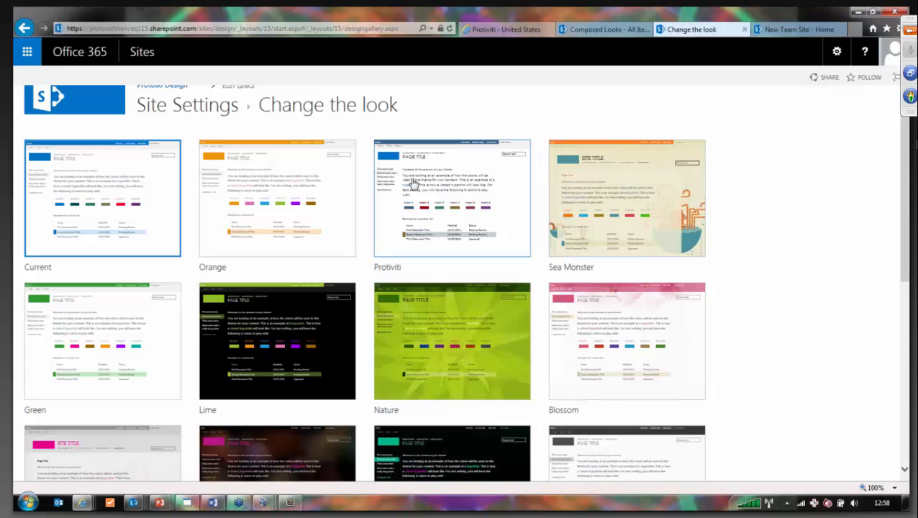
click(598, 271)
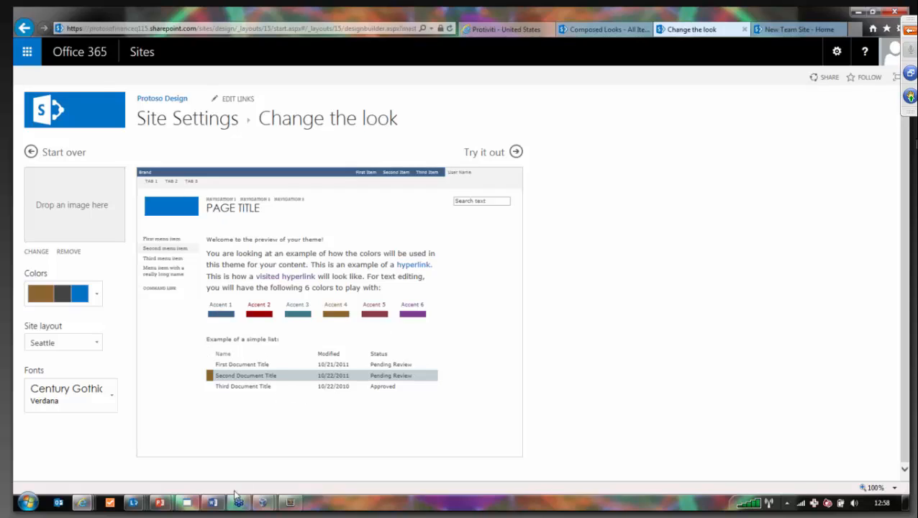
- Glance at the SharePoint Color Palette Tool, return to the browser, and keep the previewed Protiviti look for the site
click(186, 502)
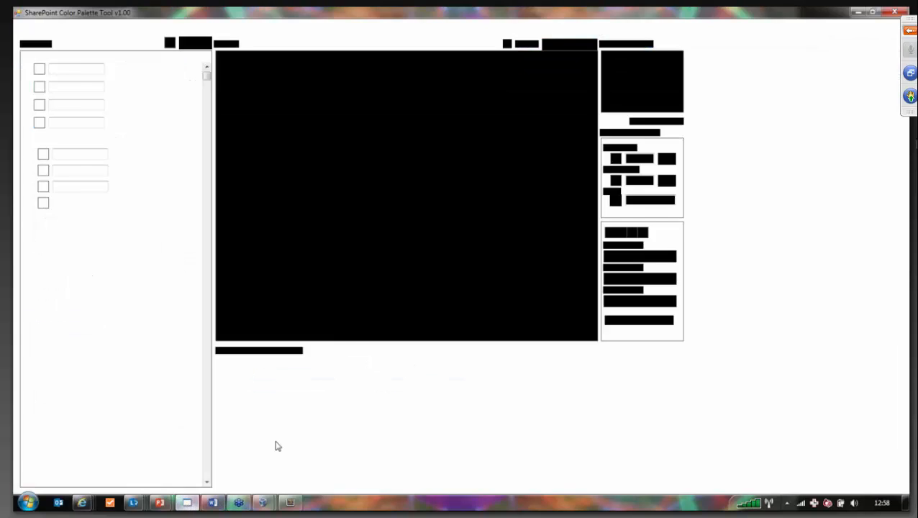
click(858, 12)
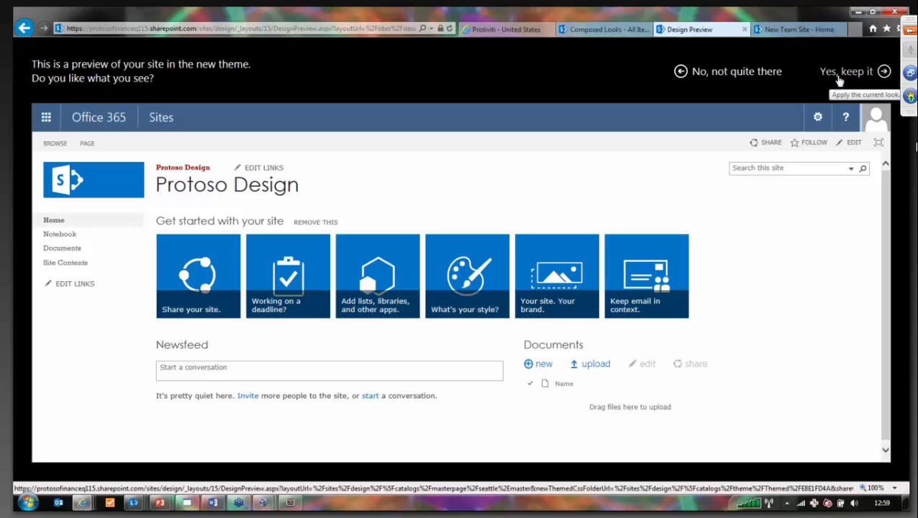
click(840, 78)
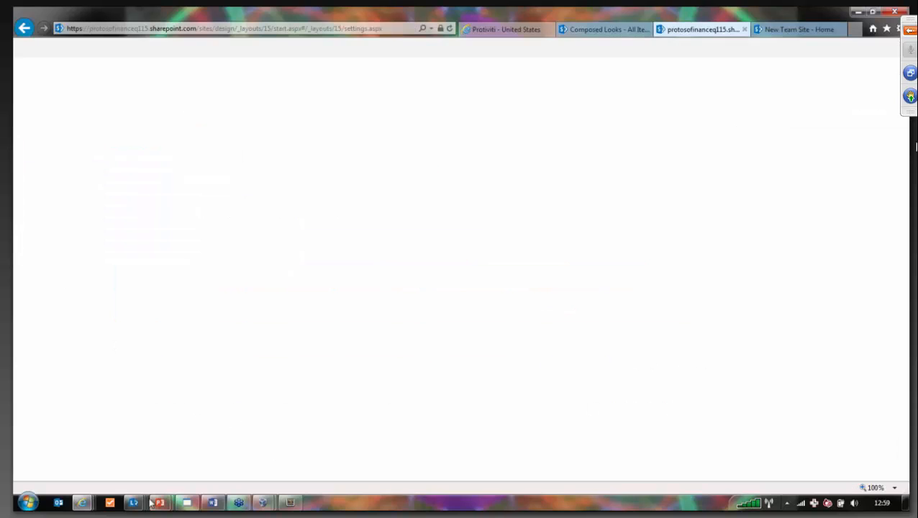
- Switch to the PowerPoint slide show and advance from the Composed Look slide to the Pros & Cons slide
mouse_move(153, 502)
click(222, 447)
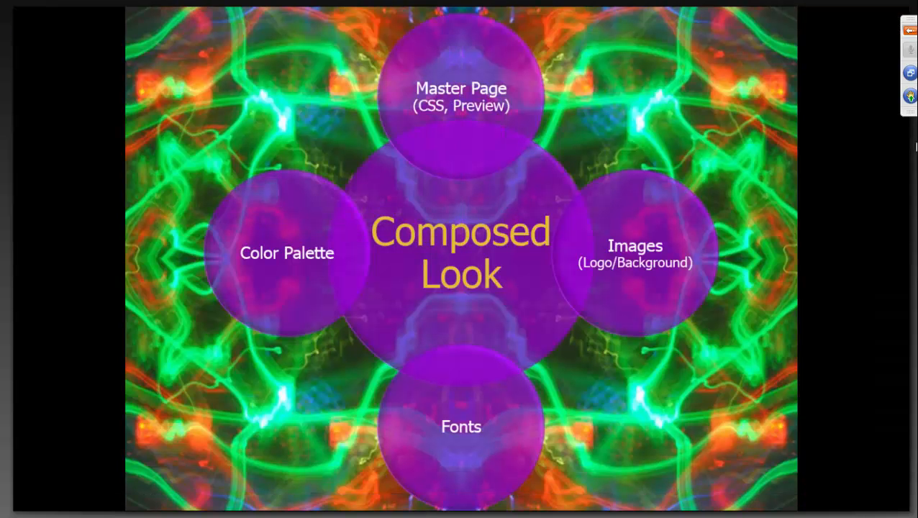
key(Right)
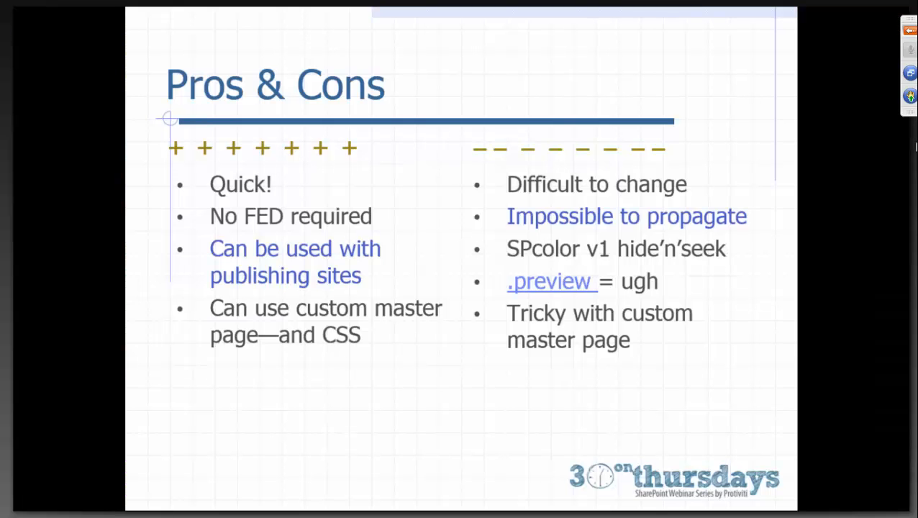